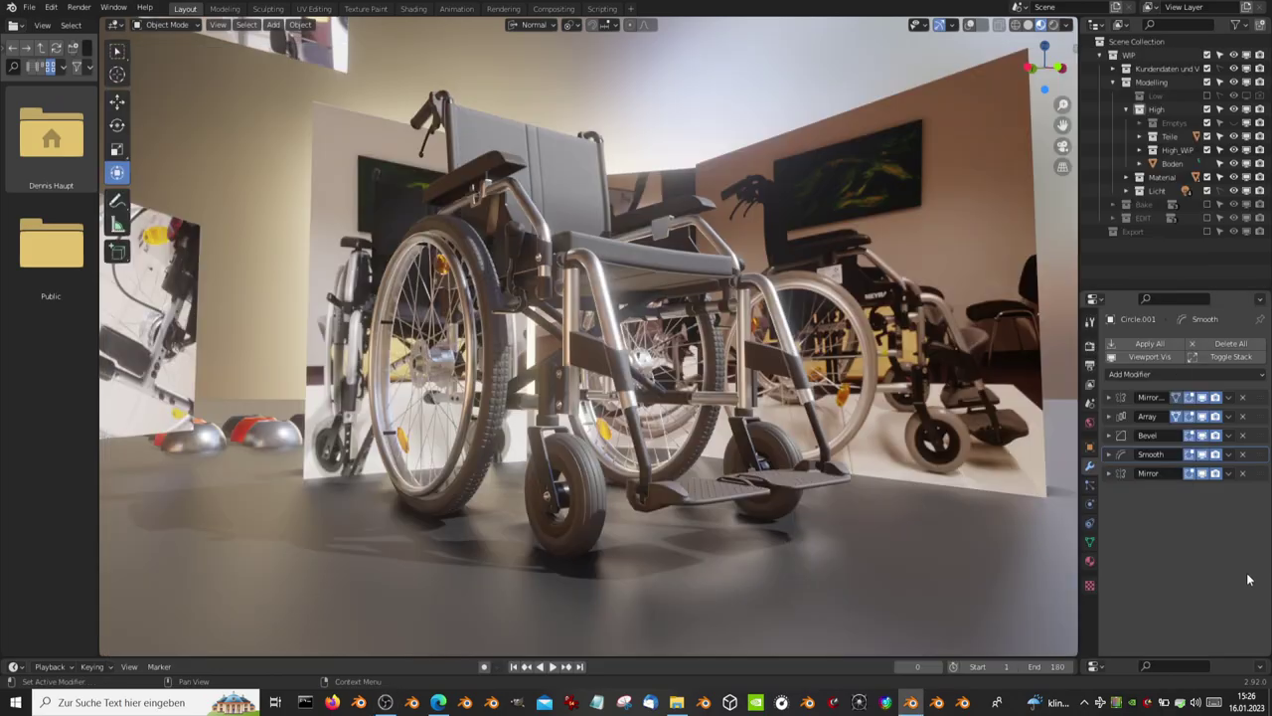
Step: Select the amber spoke reflector and enter Edit Mode to inspect its mirrored hexagonal facets
mouse_move(724, 222)
middle_mouse_down()
mouse_move(296, 249)
mouse_move(173, 305)
mouse_move(427, 364)
mouse_move(639, 359)
mouse_move(442, 330)
mouse_move(433, 282)
mouse_move(495, 259)
mouse_move(549, 297)
middle_mouse_up()
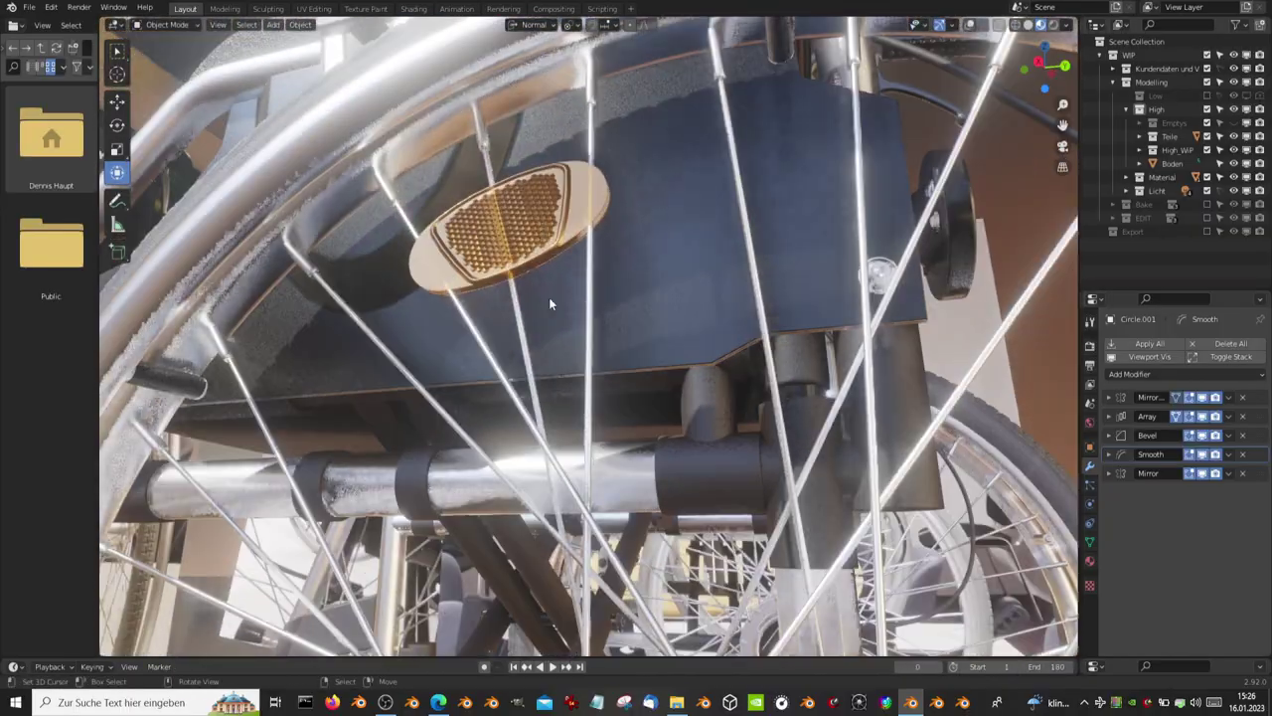
left_click(536, 215)
mouse_move(536, 216)
middle_mouse_down()
mouse_move(614, 279)
mouse_move(684, 291)
mouse_move(642, 341)
mouse_move(785, 395)
mouse_move(565, 349)
mouse_move(385, 224)
mouse_move(483, 208)
mouse_move(542, 169)
mouse_move(434, 164)
mouse_move(445, 222)
mouse_move(861, 214)
mouse_move(917, 134)
mouse_move(834, 73)
middle_mouse_up()
key("Tab")
key("Tab")
scroll(641, 342, "down", 5)
scroll(385, 214, "up", 5)
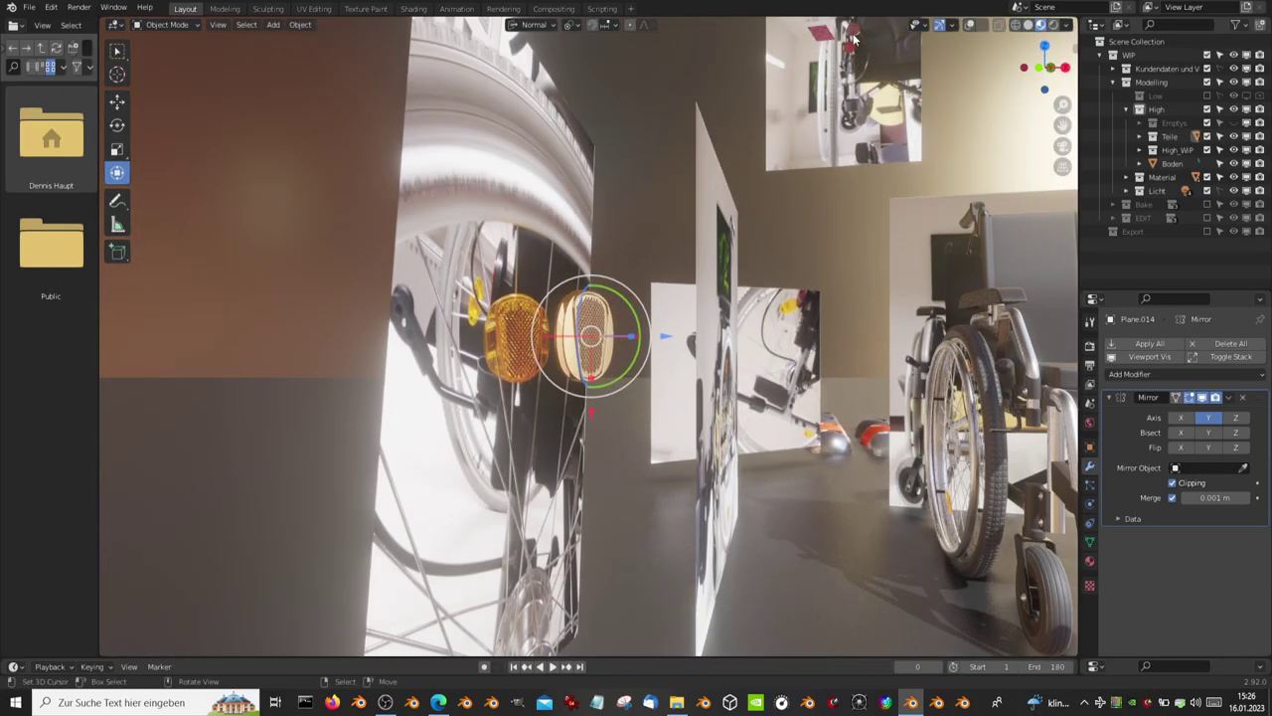
Step: Frame the red reflector, then select the perforated footrest plate to show its Subdivision and Mirror modifiers
left_click(853, 38)
key("KP_Decimal")
mouse_move(777, 135)
middle_mouse_down()
mouse_move(724, 262)
mouse_move(664, 291)
mouse_move(729, 280)
mouse_move(556, 314)
mouse_move(436, 291)
mouse_move(357, 255)
mouse_move(679, 270)
mouse_move(695, 341)
mouse_move(801, 391)
mouse_move(559, 205)
mouse_move(636, 109)
mouse_move(744, 408)
mouse_move(647, 402)
mouse_move(694, 364)
mouse_move(756, 207)
mouse_move(718, 309)
mouse_move(822, 372)
middle_mouse_up()
scroll(719, 421, "up", 3)
scroll(720, 414, "up", 2)
left_click(983, 453)
Step: Zoom onto the footrest surface and select the dome dots object Cube.003
key("KP_Decimal")
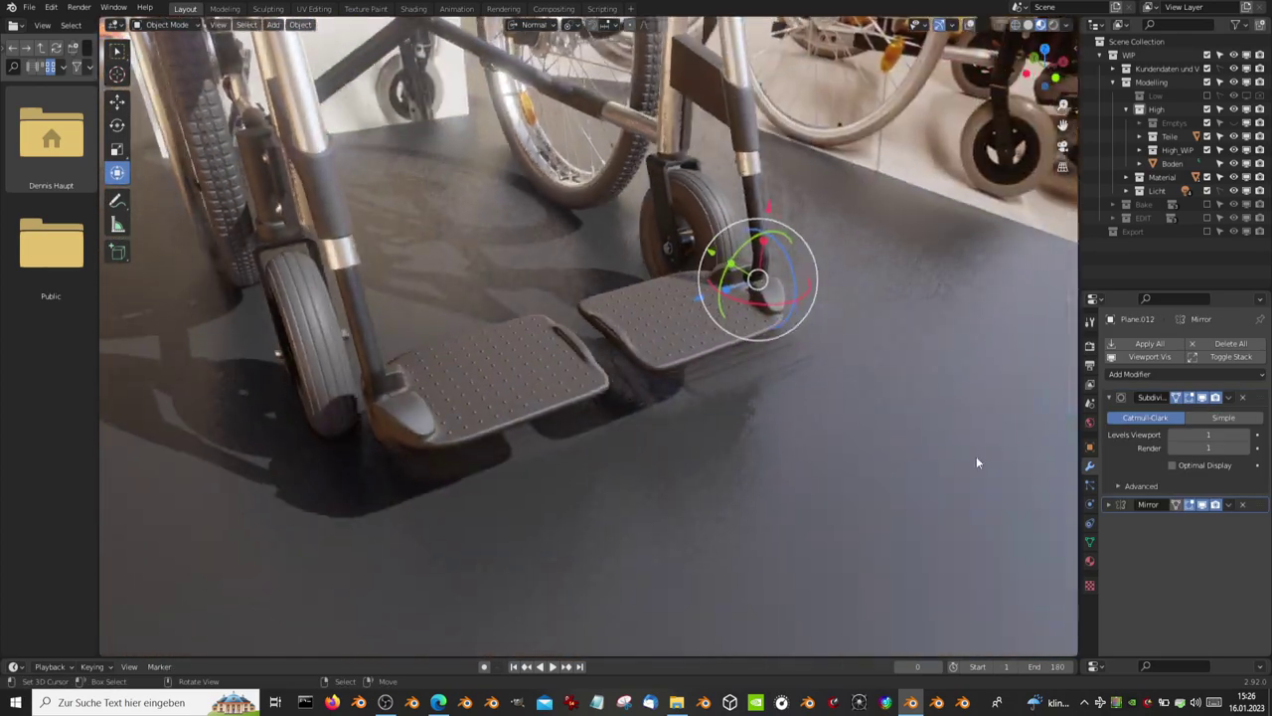
mouse_move(729, 408)
middle_mouse_down()
mouse_move(695, 369)
mouse_move(517, 278)
mouse_move(955, 137)
middle_mouse_up()
scroll(517, 278, "up", 3)
scroll(517, 260, "up", 2)
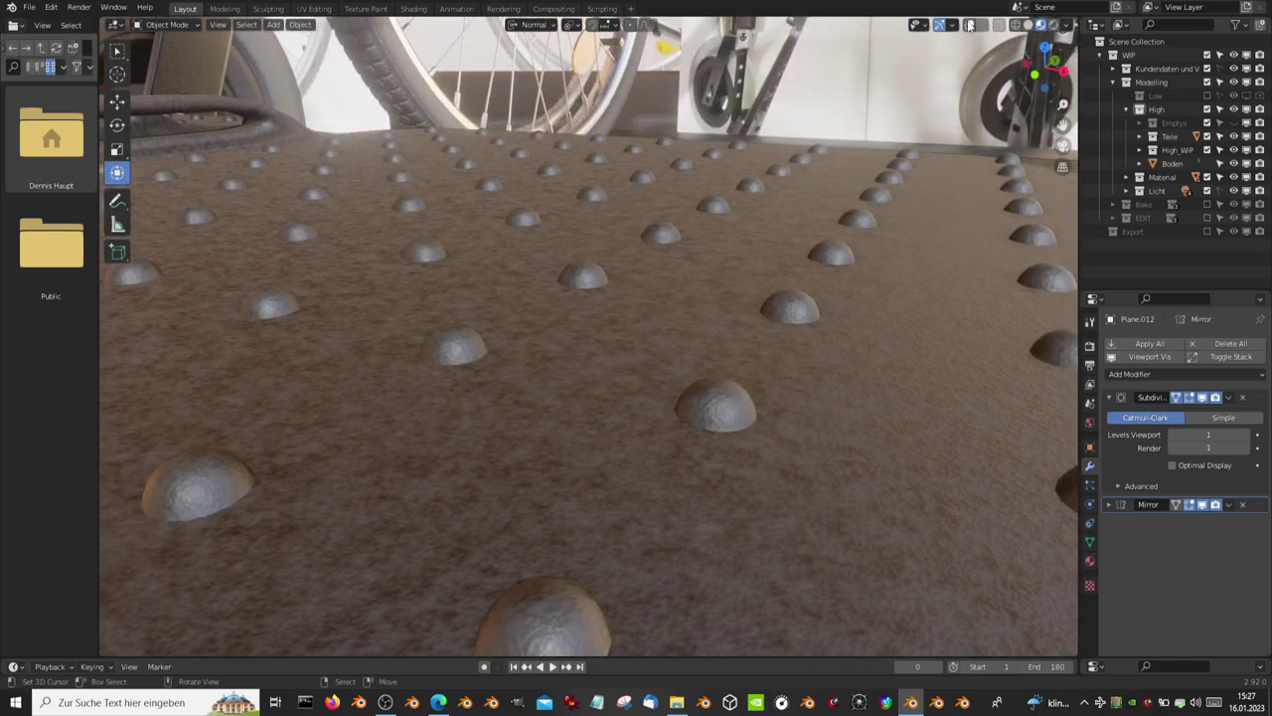
left_click(825, 258)
scroll(807, 261, "down", 4)
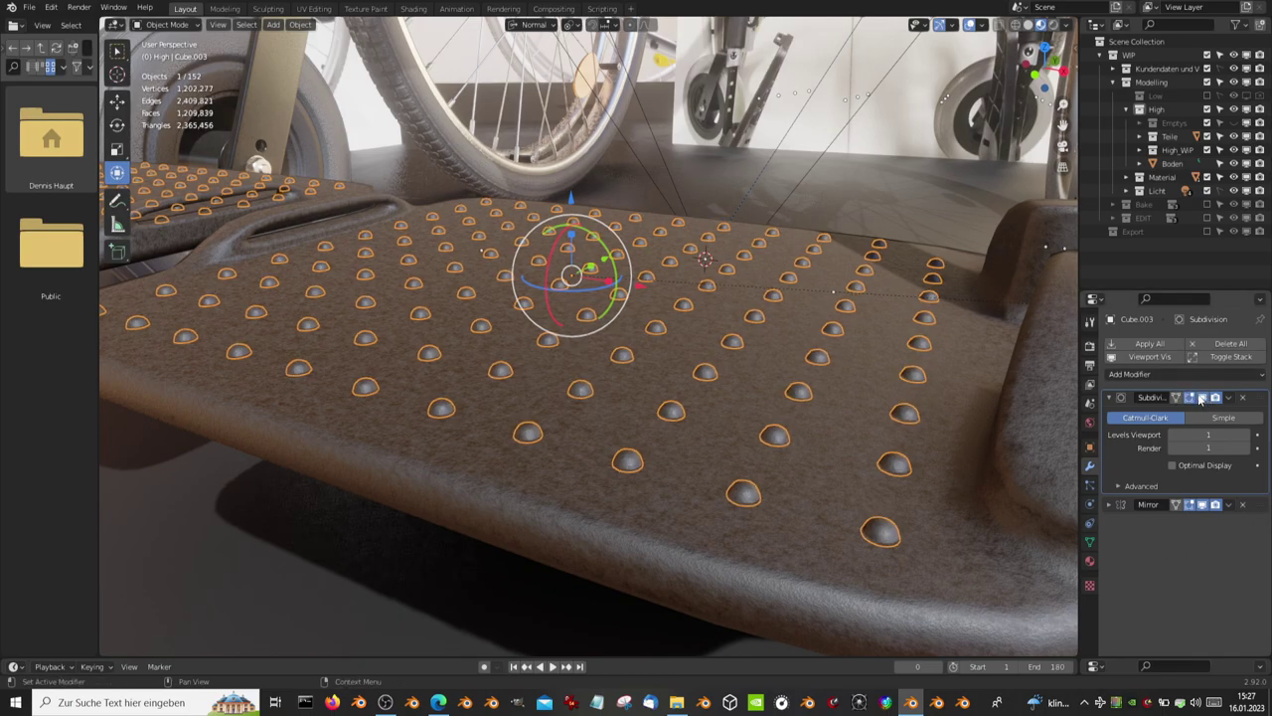
Step: Select the front caster tyre Torus.001 to show its Mirror, Bevel and Mirror modifiers
left_click(959, 425)
mouse_move(958, 424)
middle_mouse_down()
mouse_move(1005, 402)
mouse_move(865, 233)
mouse_move(847, 375)
mouse_move(891, 290)
middle_mouse_up()
left_click(826, 366)
scroll(826, 366, "up", 2)
Step: Toggle the caster's Mirror modifier off and back on, then select the rear tyre Circle.001
left_click(1202, 397)
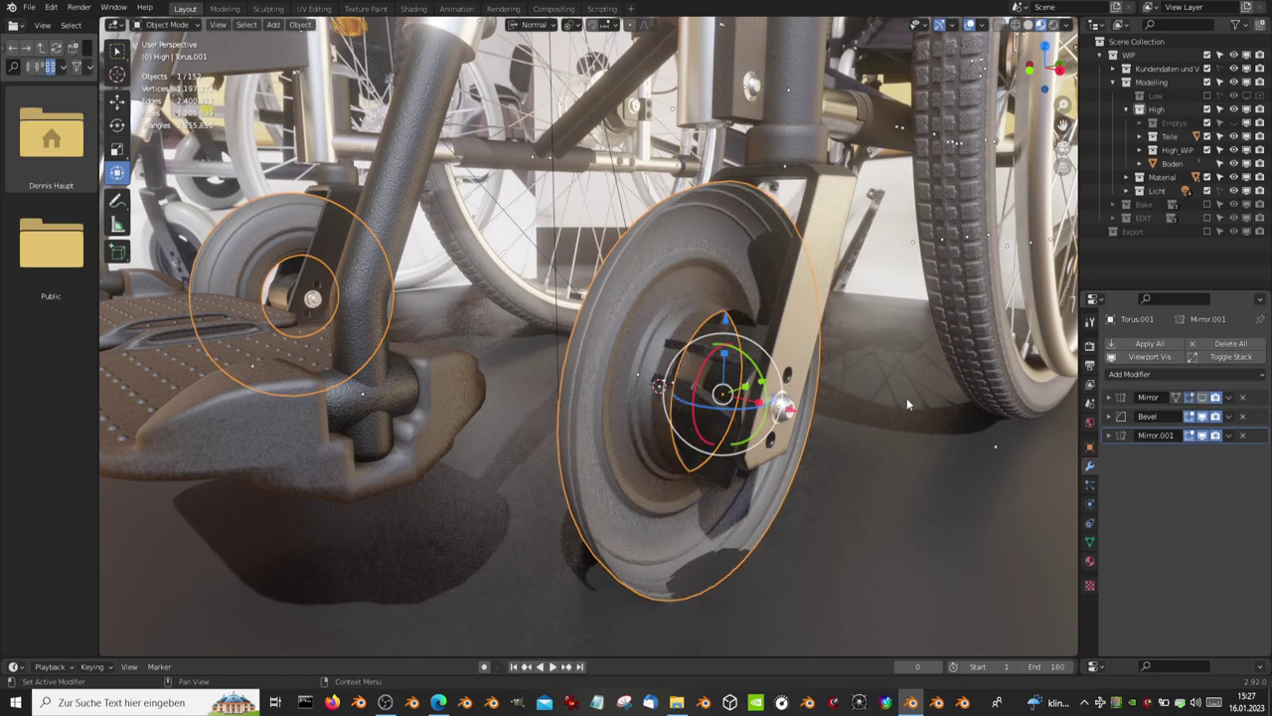
mouse_move(907, 398)
middle_mouse_down()
mouse_move(854, 417)
mouse_move(994, 422)
middle_mouse_up()
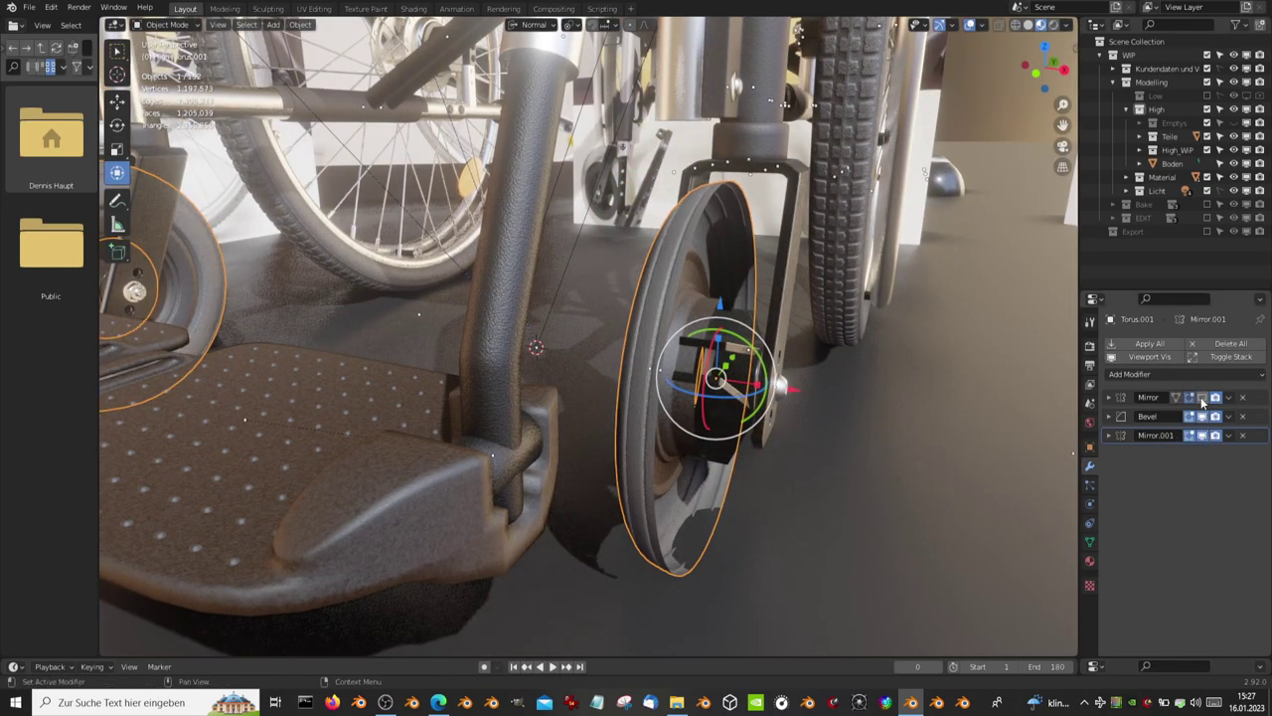
left_click(1201, 397)
mouse_move(683, 212)
middle_mouse_down()
mouse_move(765, 196)
mouse_move(608, 313)
mouse_move(705, 286)
middle_mouse_up()
left_click(768, 209)
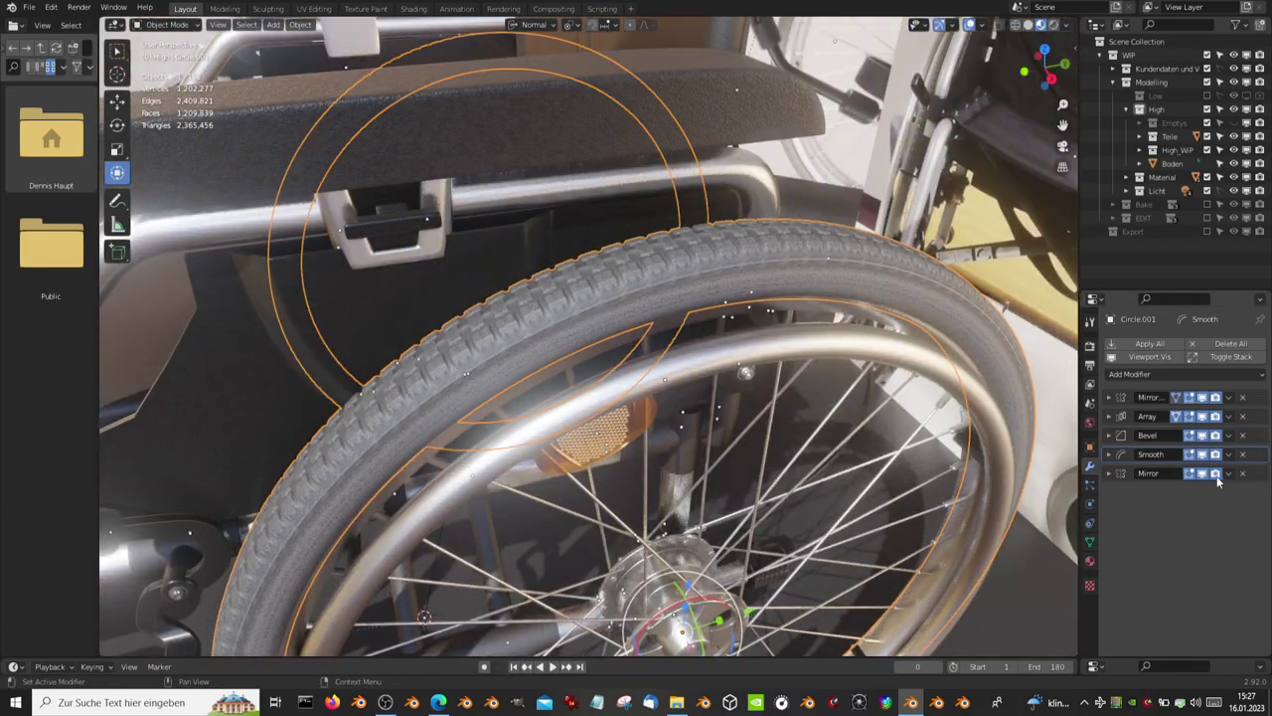
Step: Disable the tyre's Array and Mirror modifiers in the viewport, leaving a single tread segment
left_click(1203, 418)
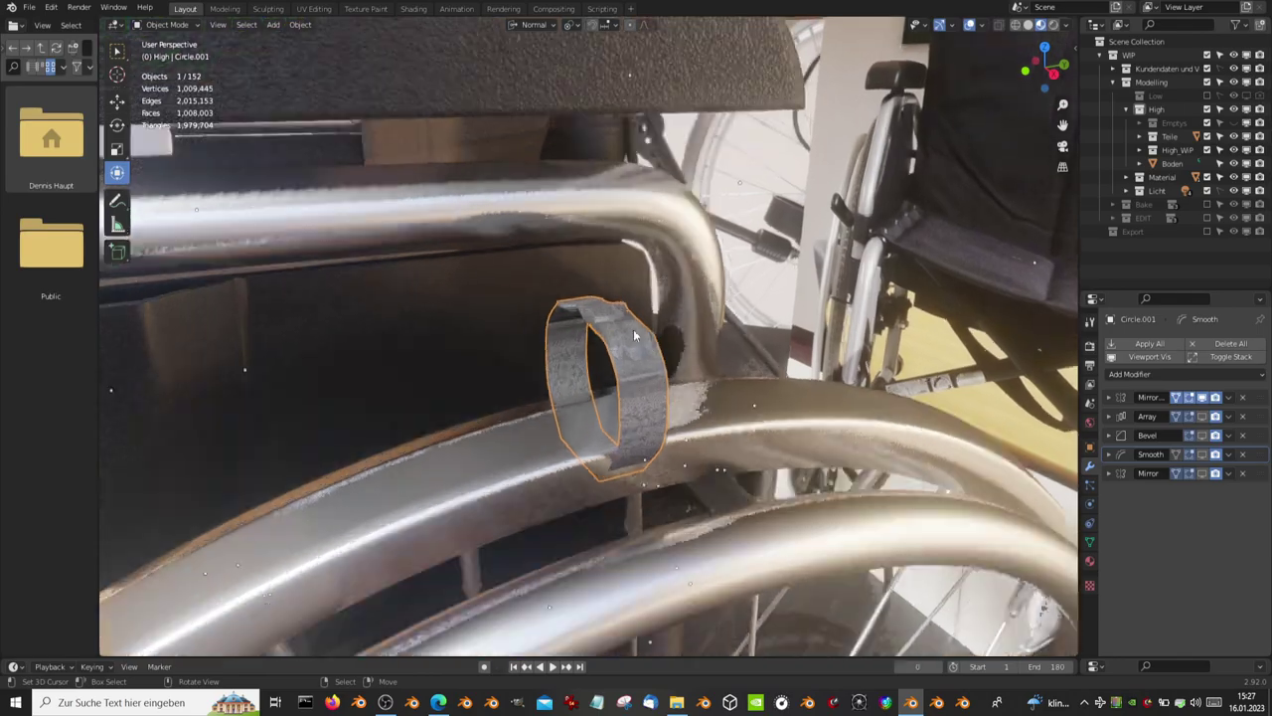
scroll(690, 303, "up", 10)
mouse_move(690, 303)
middle_mouse_down()
mouse_move(603, 312)
mouse_move(777, 333)
mouse_move(775, 370)
mouse_move(749, 322)
mouse_move(782, 325)
mouse_move(686, 239)
middle_mouse_up()
left_click(1207, 401)
Step: In Edit Mode, select a shortest-path run of tread faces and raise them slightly along their normals
key("Tab")
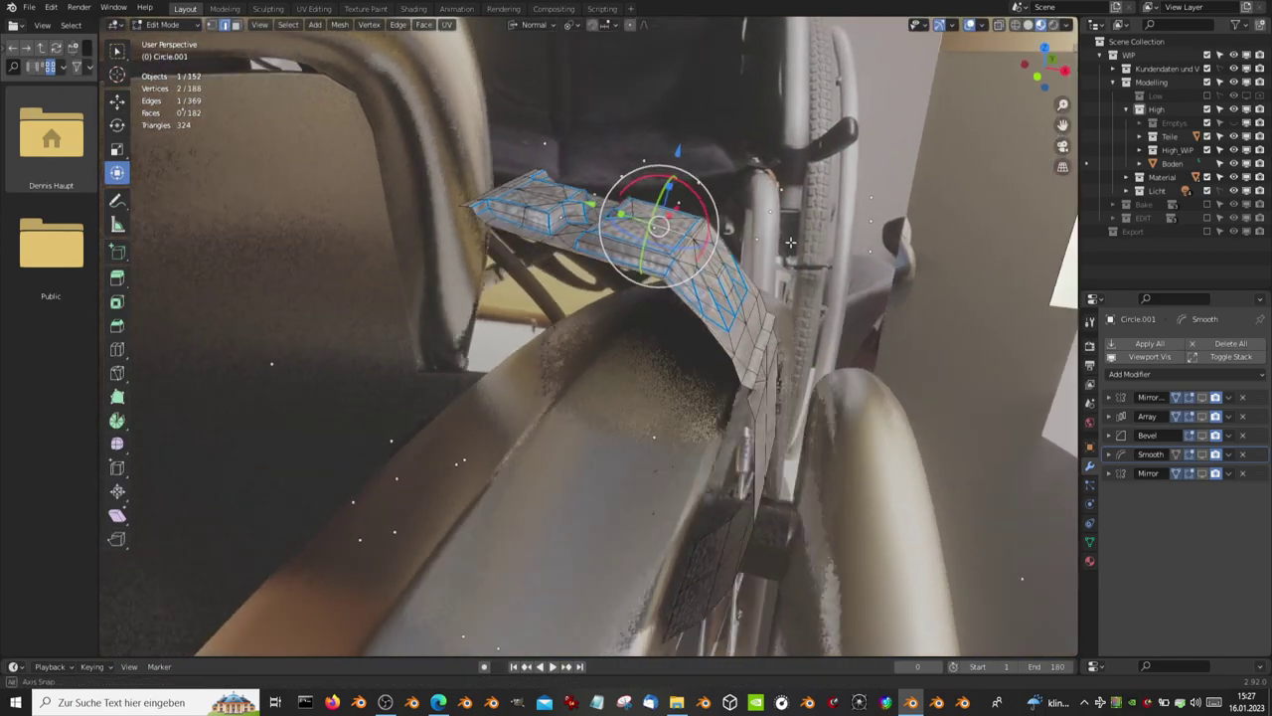
middle_click_drag(789, 241, 735, 233)
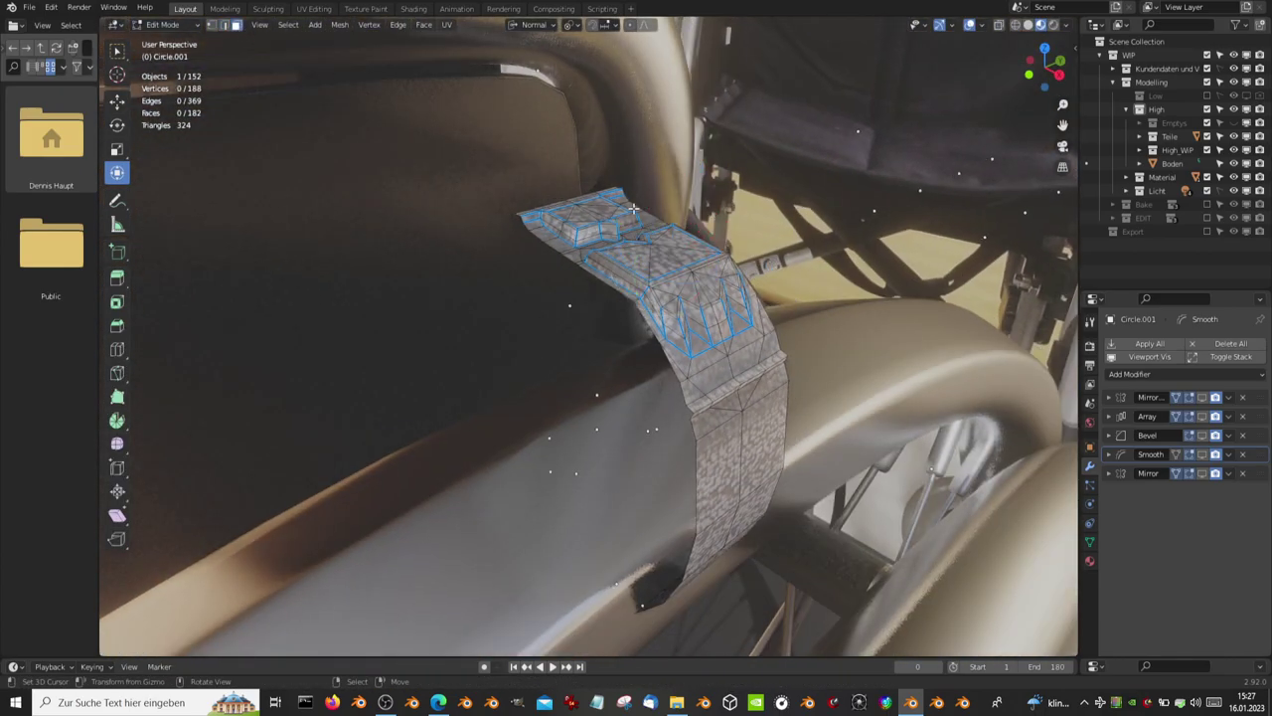
middle_click_drag(632, 207, 645, 266)
left_click(686, 272, "ctrl")
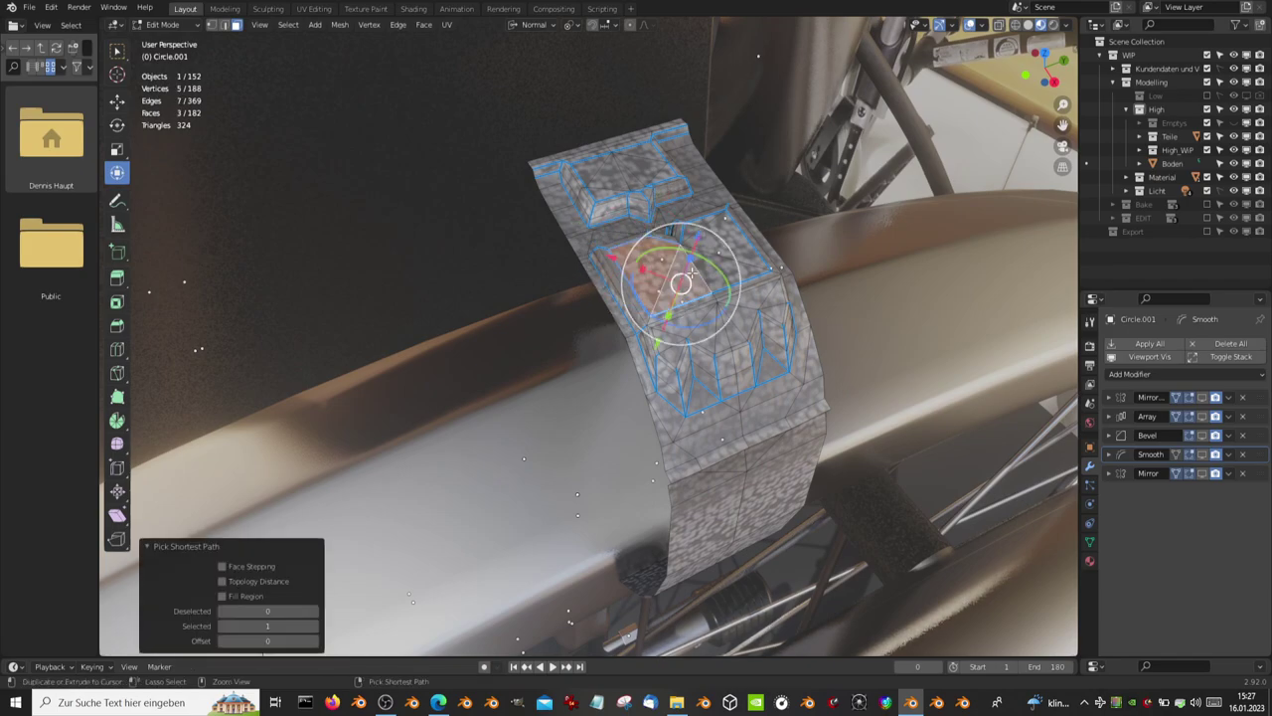
left_click(691, 223, "ctrl")
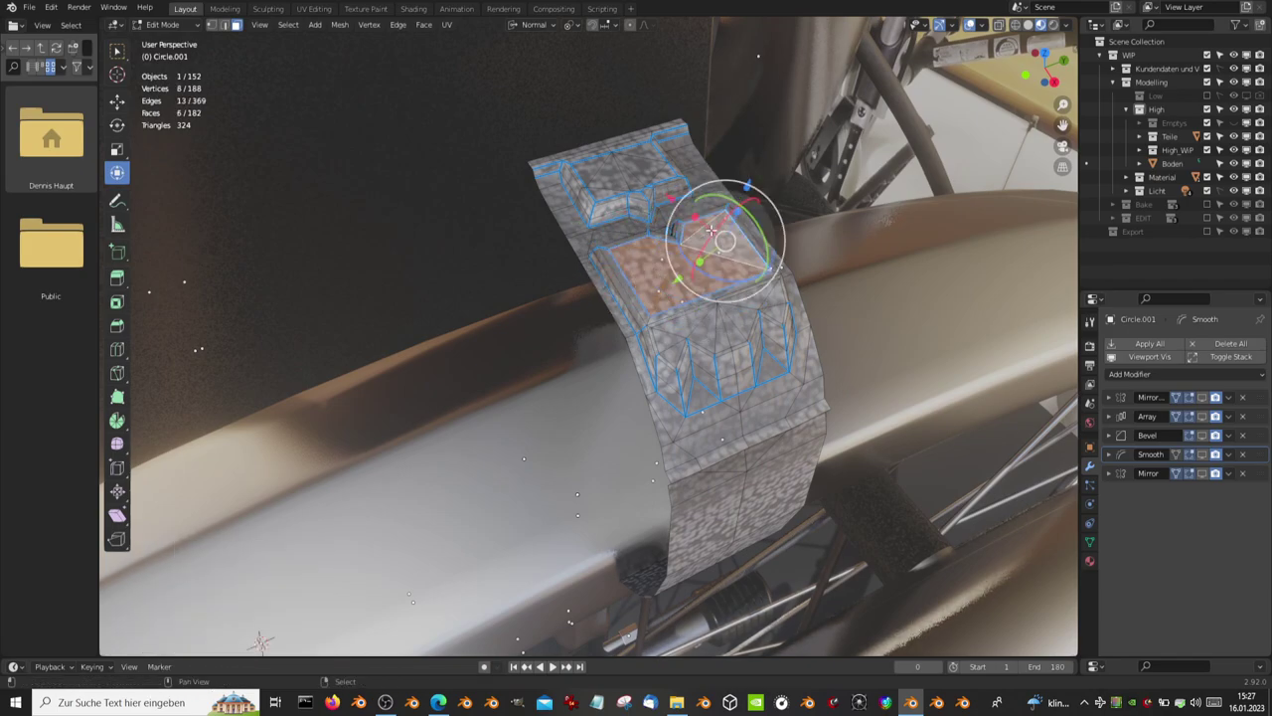
middle_click_drag(691, 223, 722, 142)
left_click_drag(721, 142, 731, 132)
Step: Return to Object Mode and re-enable the tyre's Mirror, Array and Bevel modifiers in the viewport
key("Tab")
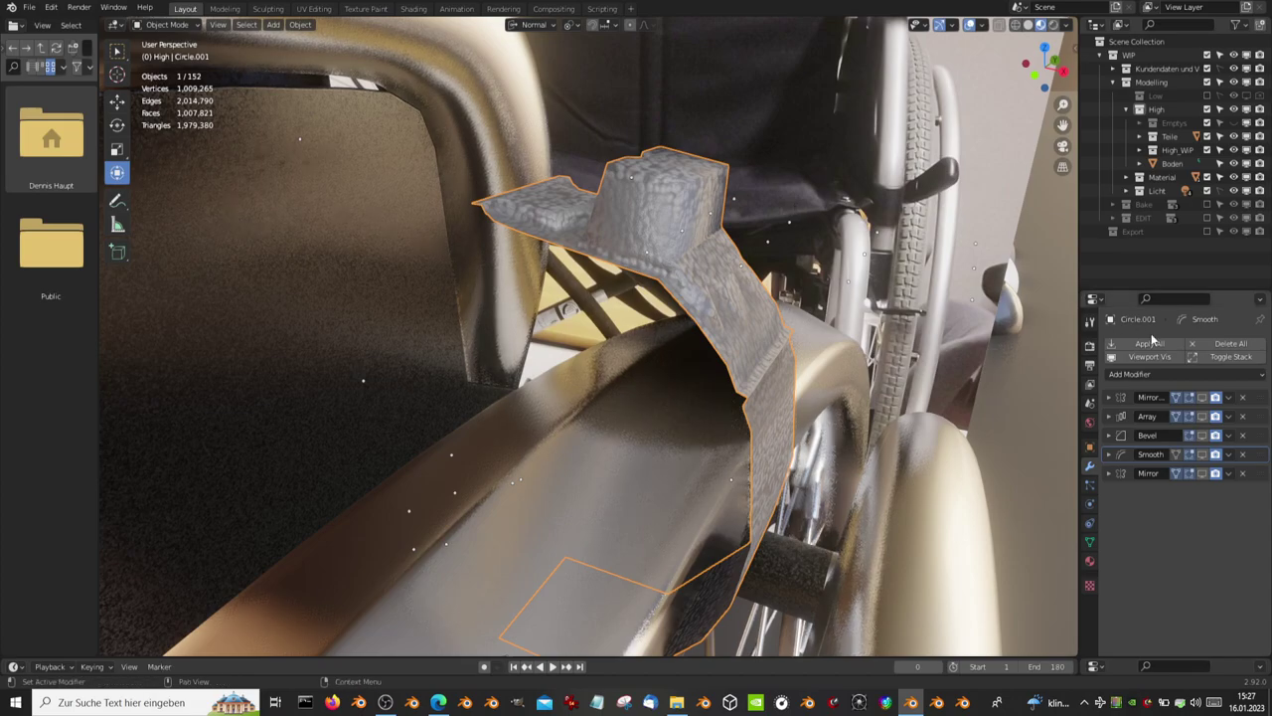
left_click(1202, 397)
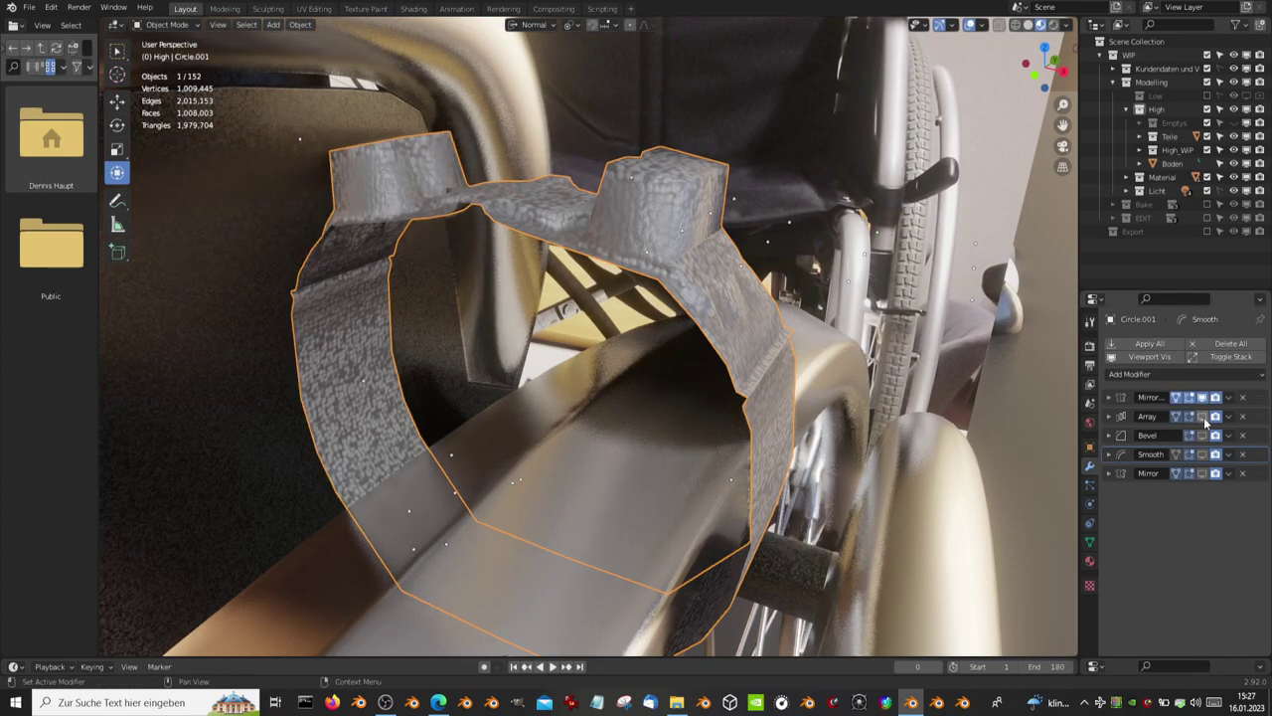
left_click(1202, 415)
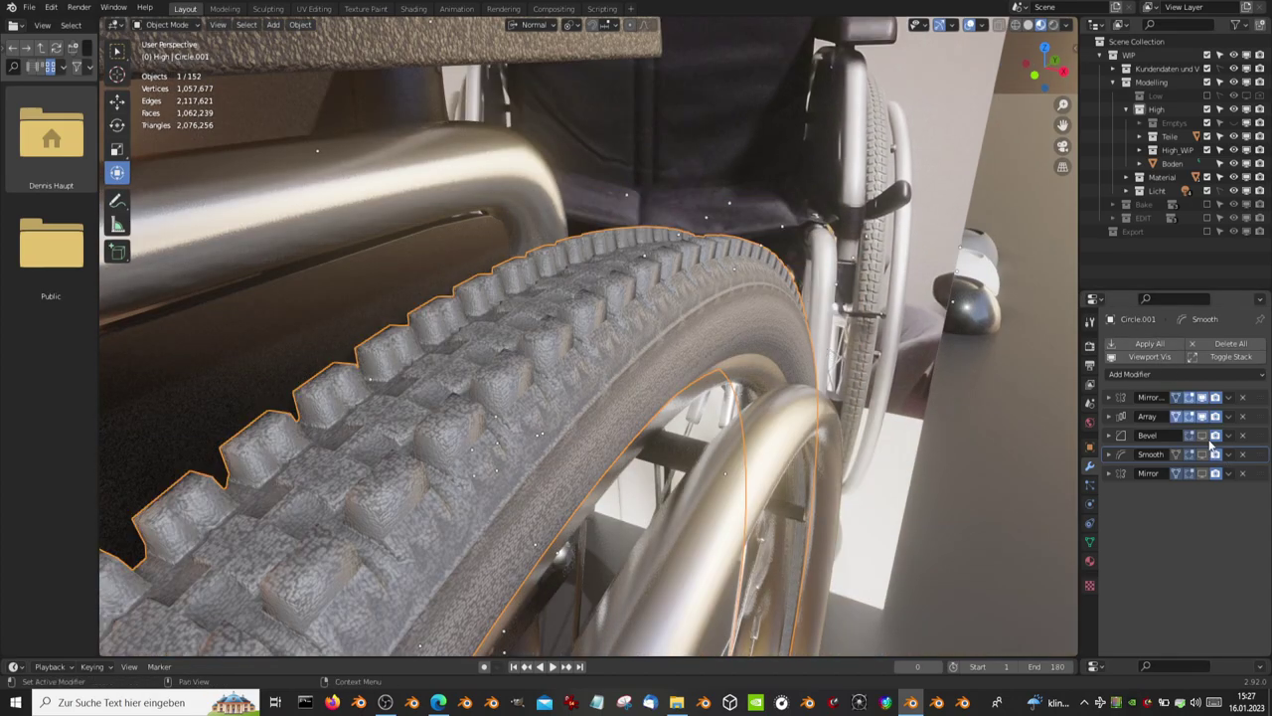
left_click(1204, 435)
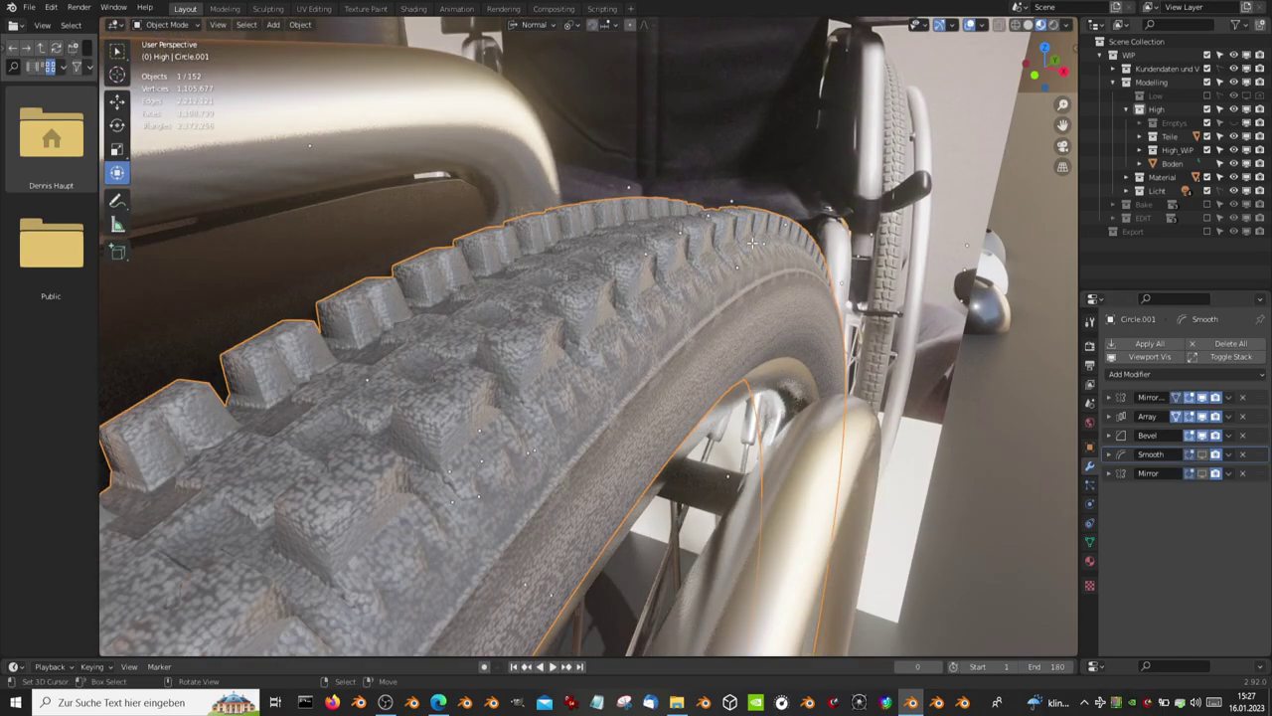
Step: In Edit Mode, move a few tread faces slightly inward along their normals
key("Tab")
middle_click_drag(752, 241, 715, 230)
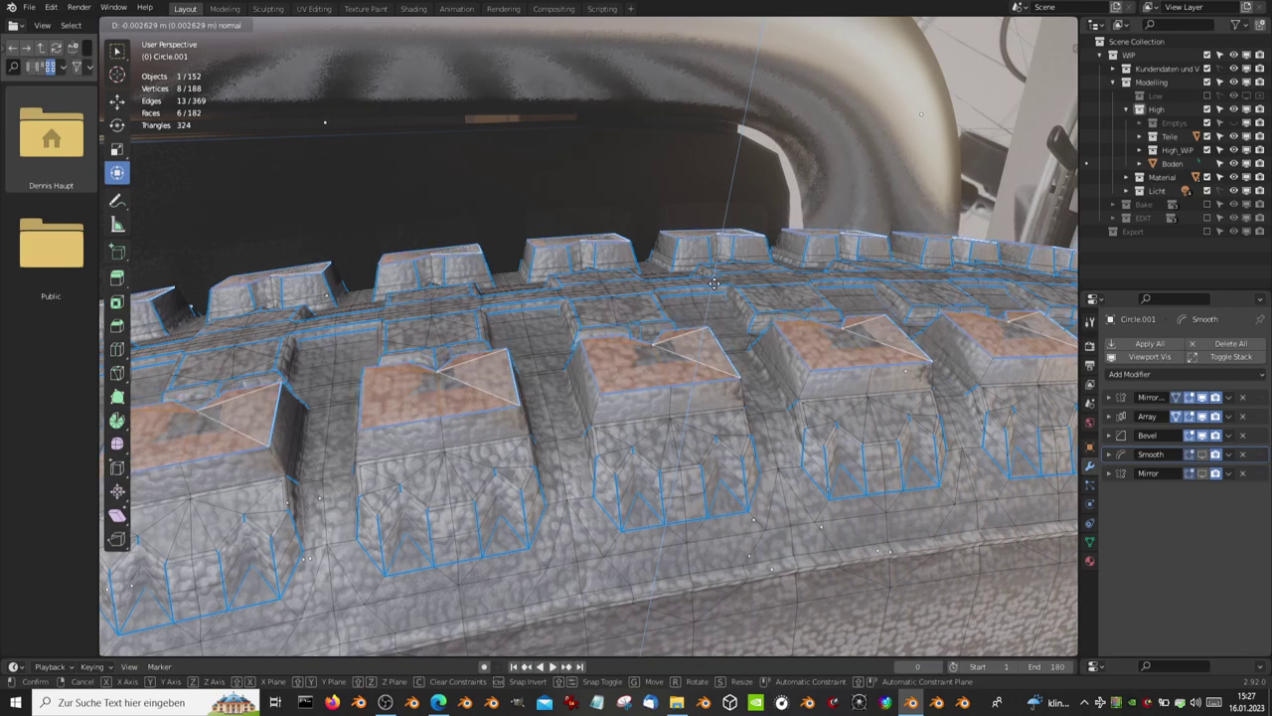
left_click(714, 287)
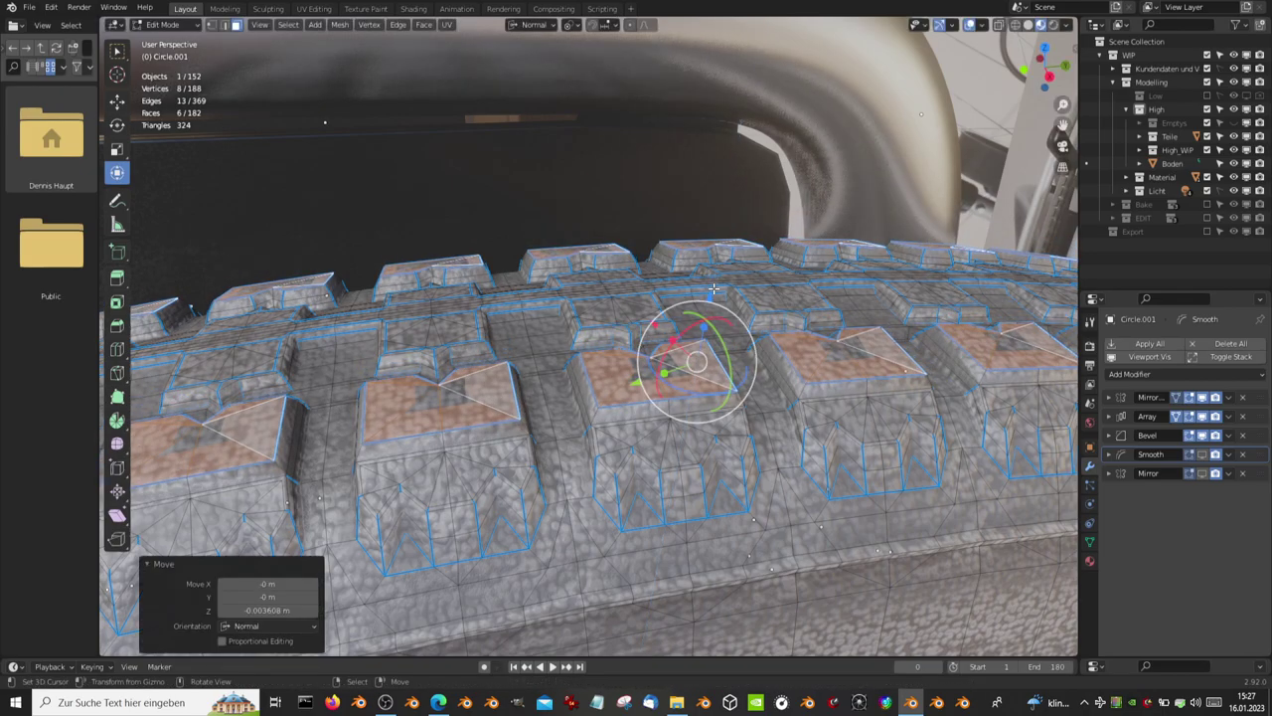
key("Tab")
Step: Compare the wheel in Solid shading and Material Preview shading
mouse_move(713, 295)
middle_mouse_down()
mouse_move(460, 175)
mouse_move(485, 170)
middle_mouse_up()
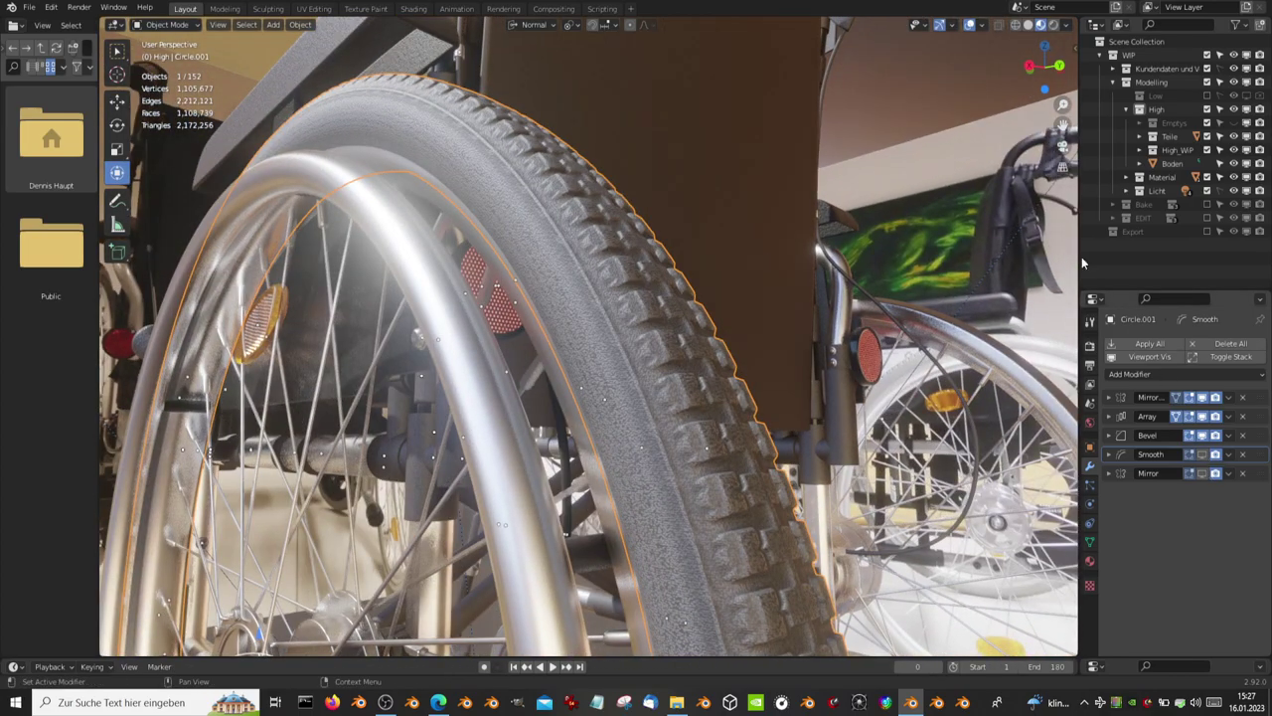
left_click(1029, 25)
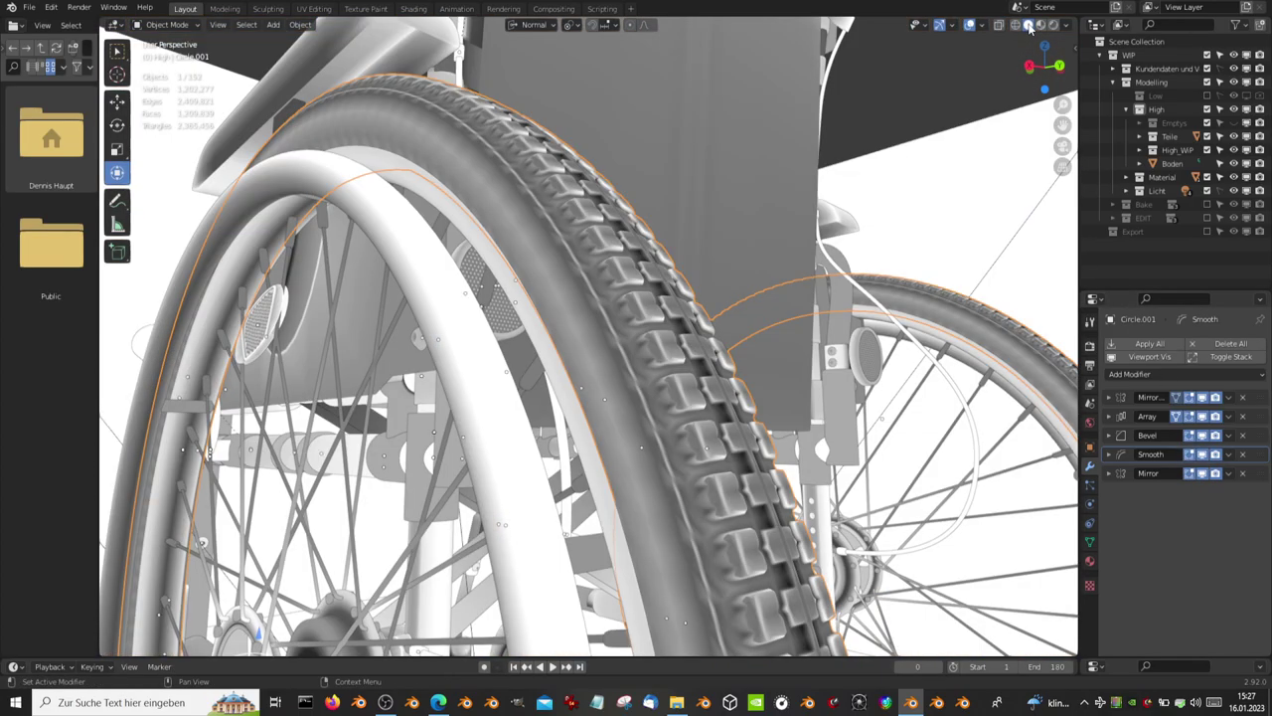
middle_click_drag(645, 182, 604, 187)
left_click(1040, 26)
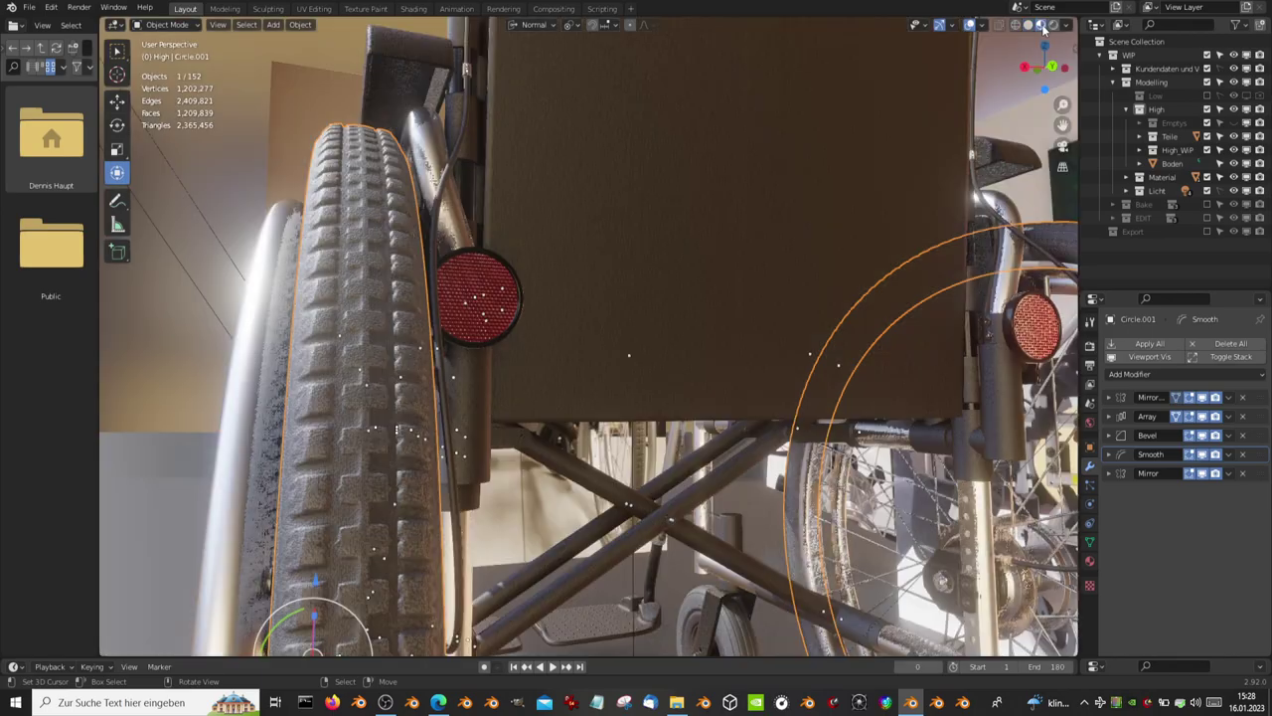
scroll(490, 277, "down", 4)
mouse_move(490, 277)
middle_mouse_down()
mouse_move(664, 292)
mouse_move(643, 321)
mouse_move(587, 345)
middle_mouse_up()
Step: Delete the rear tyre and its orange ring to expose the spokes
key("Delete")
scroll(674, 290, "up", 2)
key("Delete")
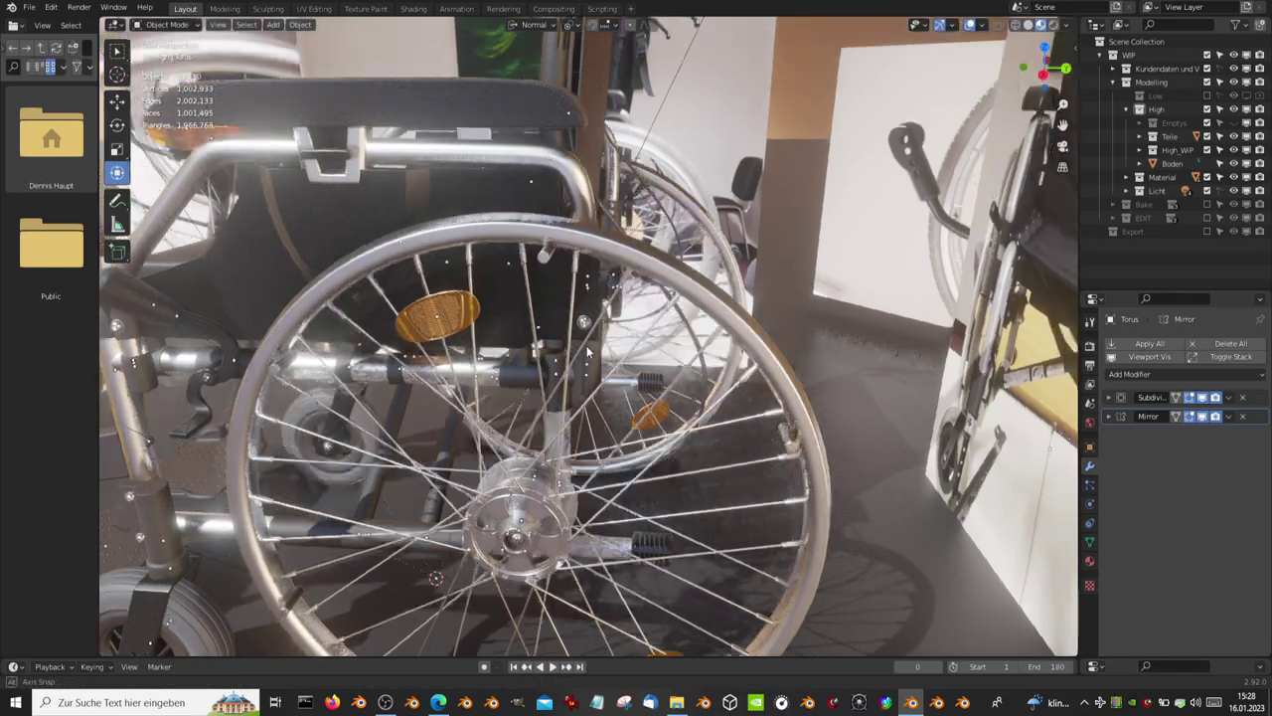
scroll(686, 263, "up", 2)
Step: Select the wheel's spokes and isolate them in Local View
left_click(670, 253)
middle_click_drag(671, 254, 696, 265)
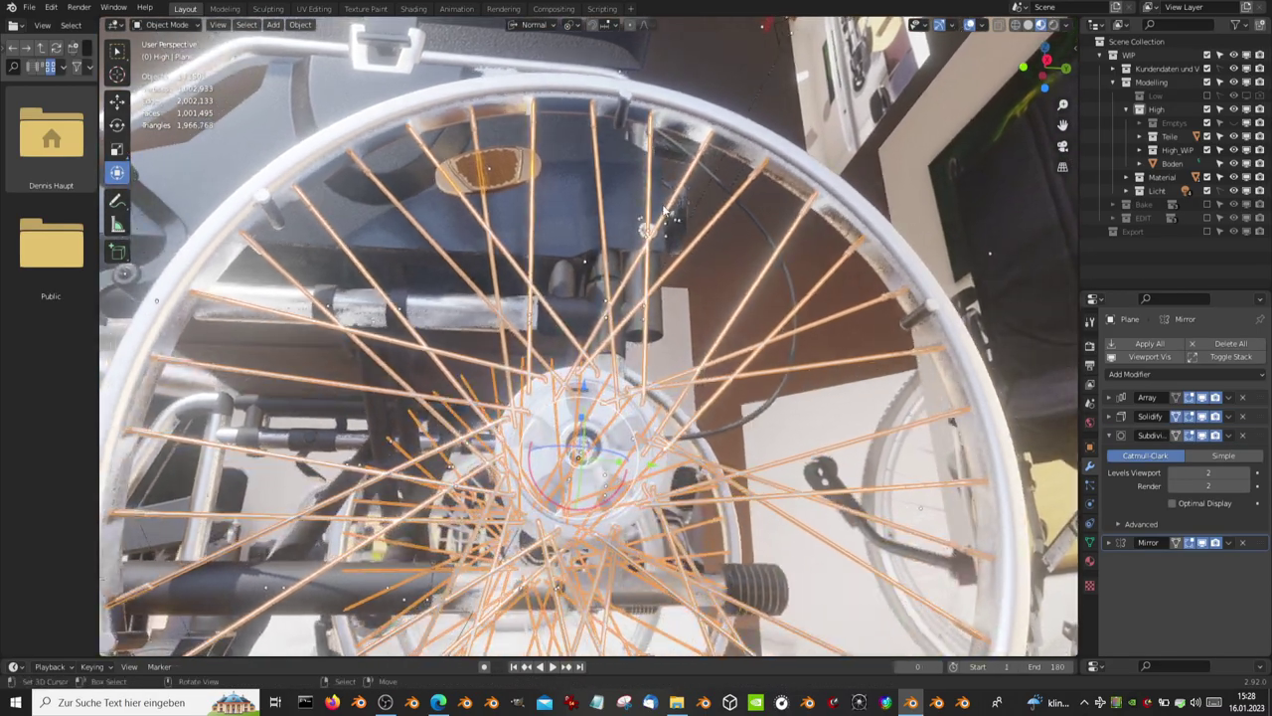
key("KP_Divide")
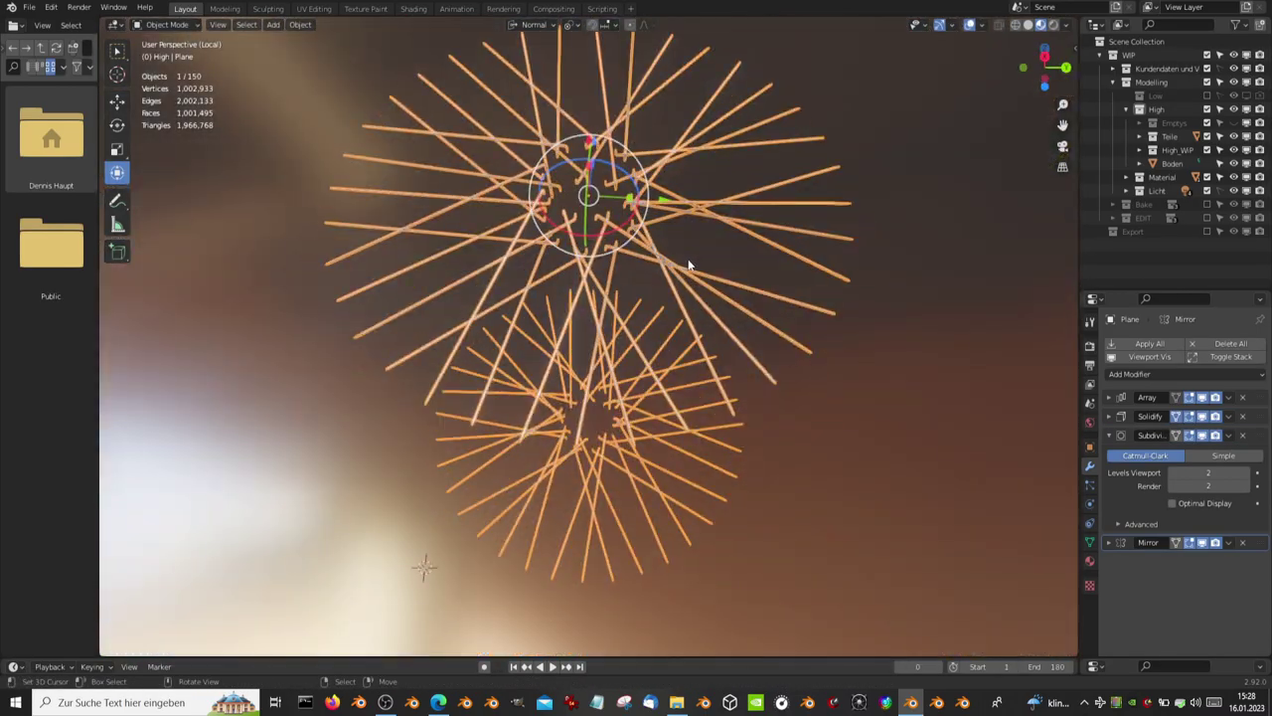
mouse_move(699, 264)
middle_mouse_down()
mouse_move(1022, 306)
mouse_move(1035, 326)
middle_mouse_up()
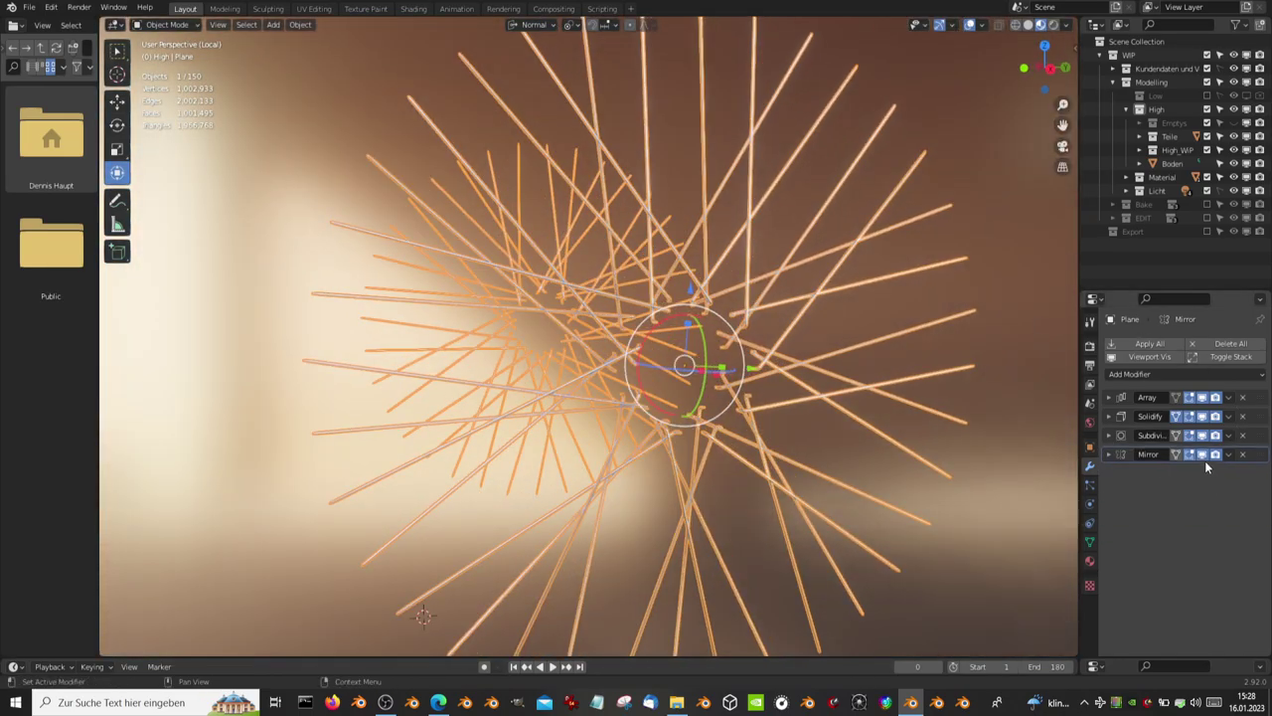
Step: Hide the spokes' Mirror, Subdivision, Solidify and Array modifiers in the viewport
left_click(1202, 455)
left_click(1202, 435)
left_click(1203, 416)
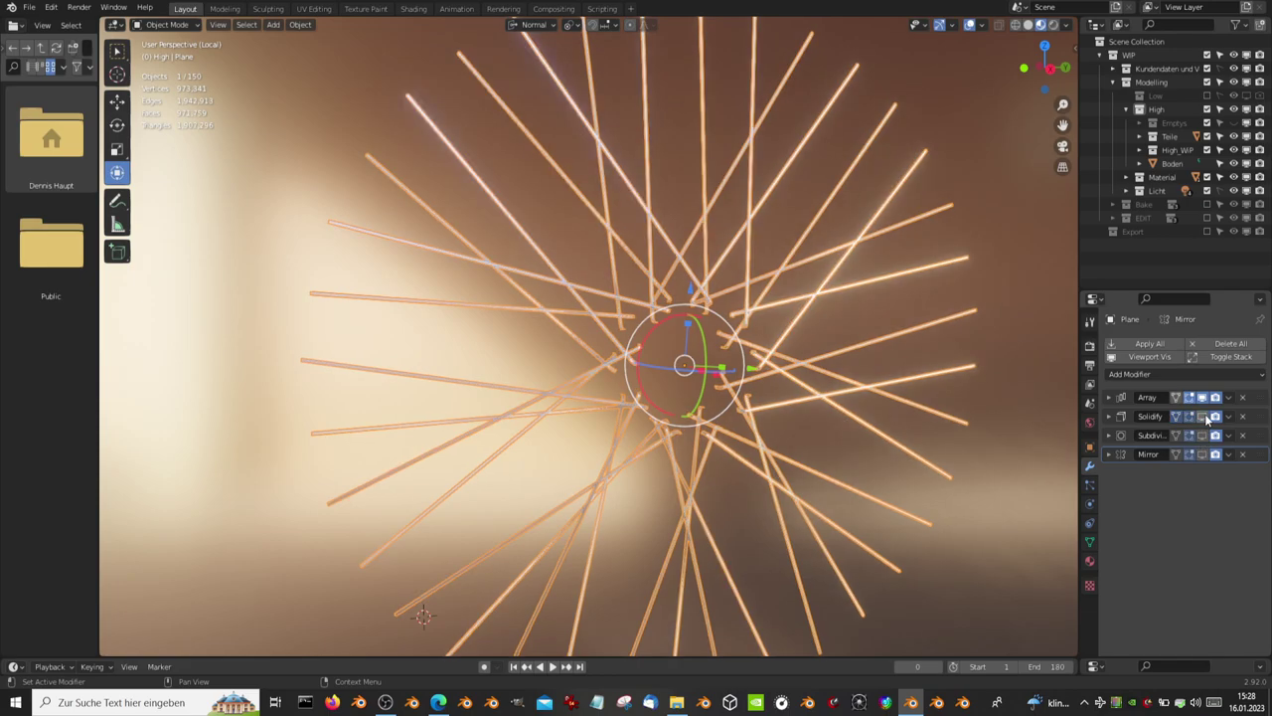
left_click(1202, 398)
mouse_move(647, 255)
middle_mouse_down()
mouse_move(620, 288)
mouse_move(638, 306)
middle_mouse_up()
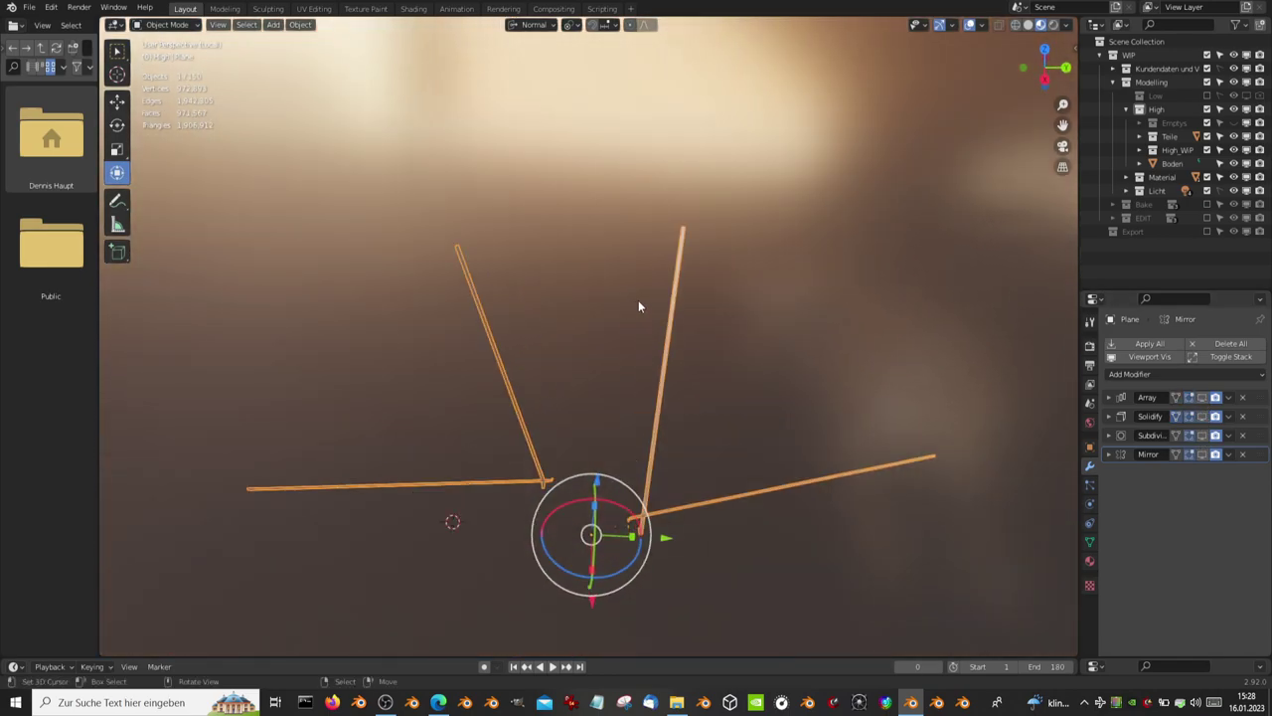
Step: Restore the Array, Solidify and Mirror modifiers, then exit Local View
left_click(1203, 398)
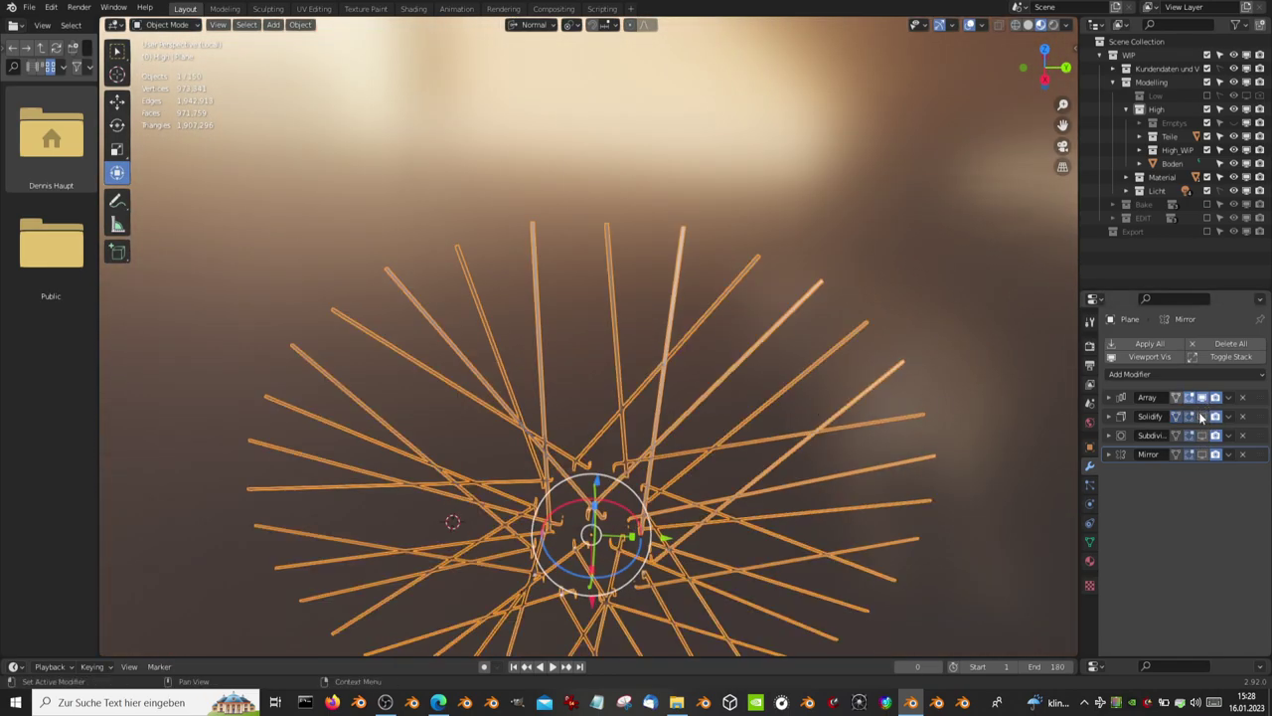
left_click(1203, 417)
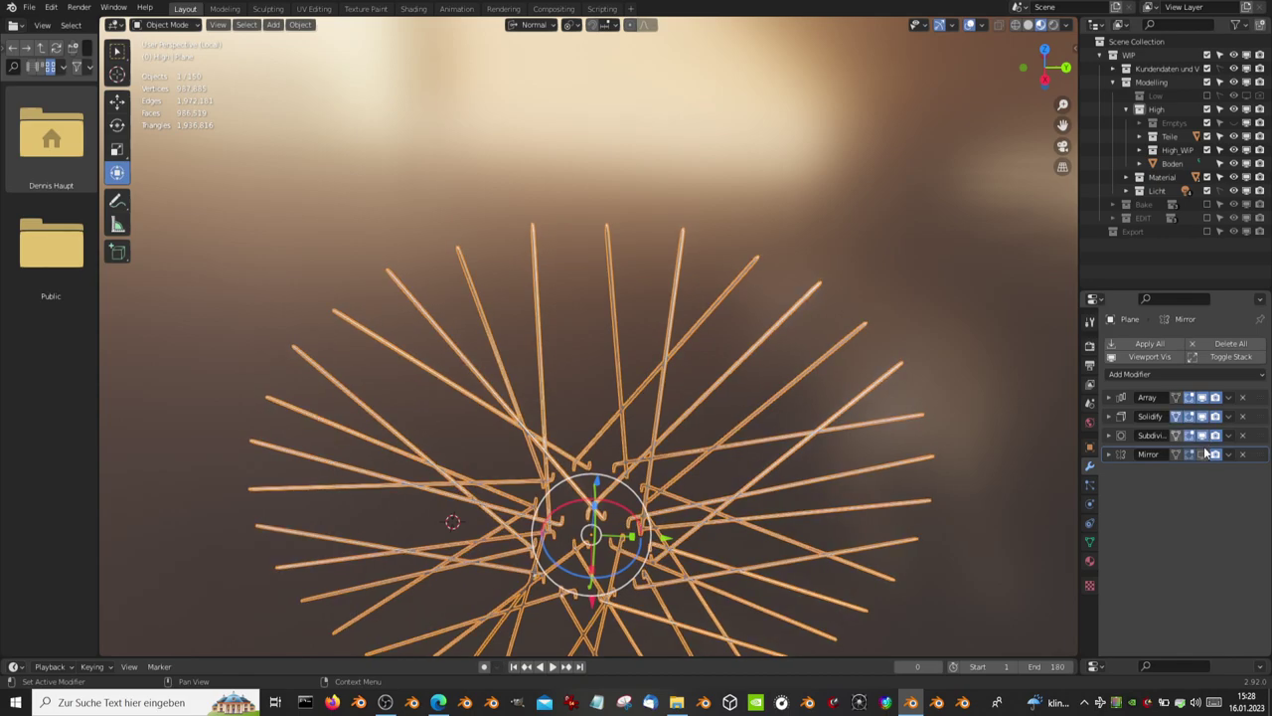
left_click(1202, 455)
middle_click_drag(568, 377, 723, 350)
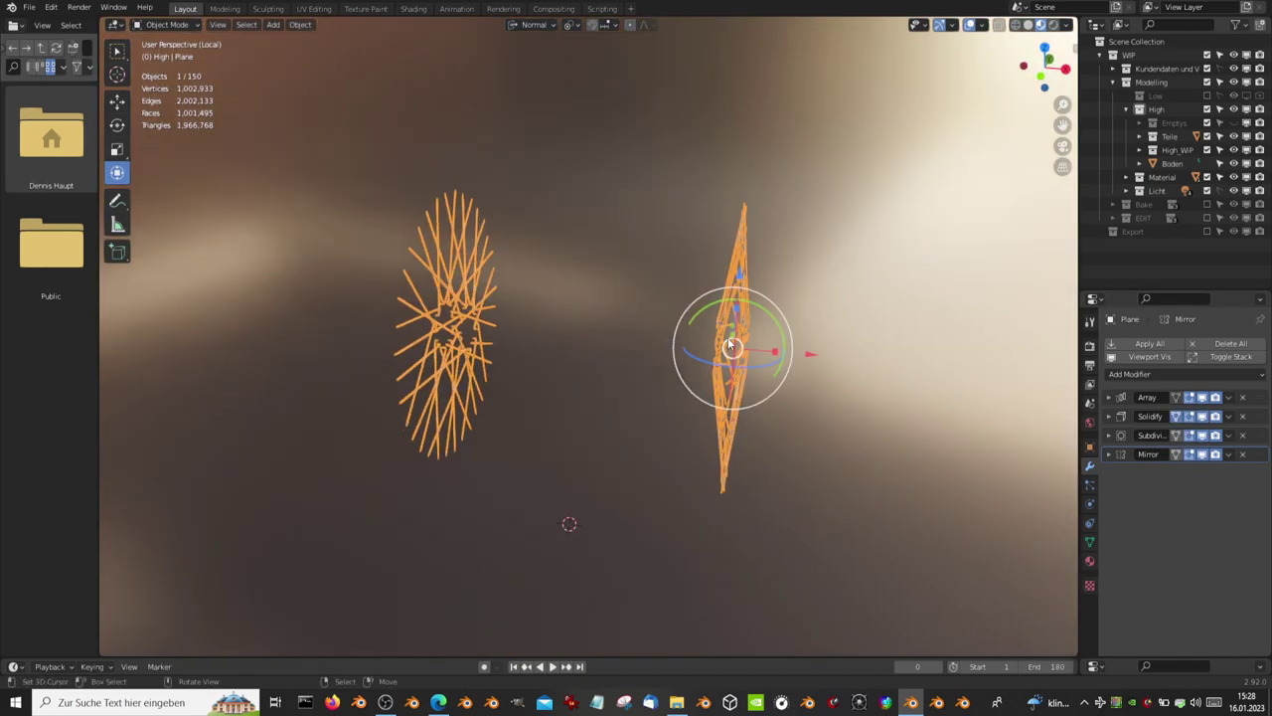
scroll(731, 323, "down", 3)
key("KP_Divide")
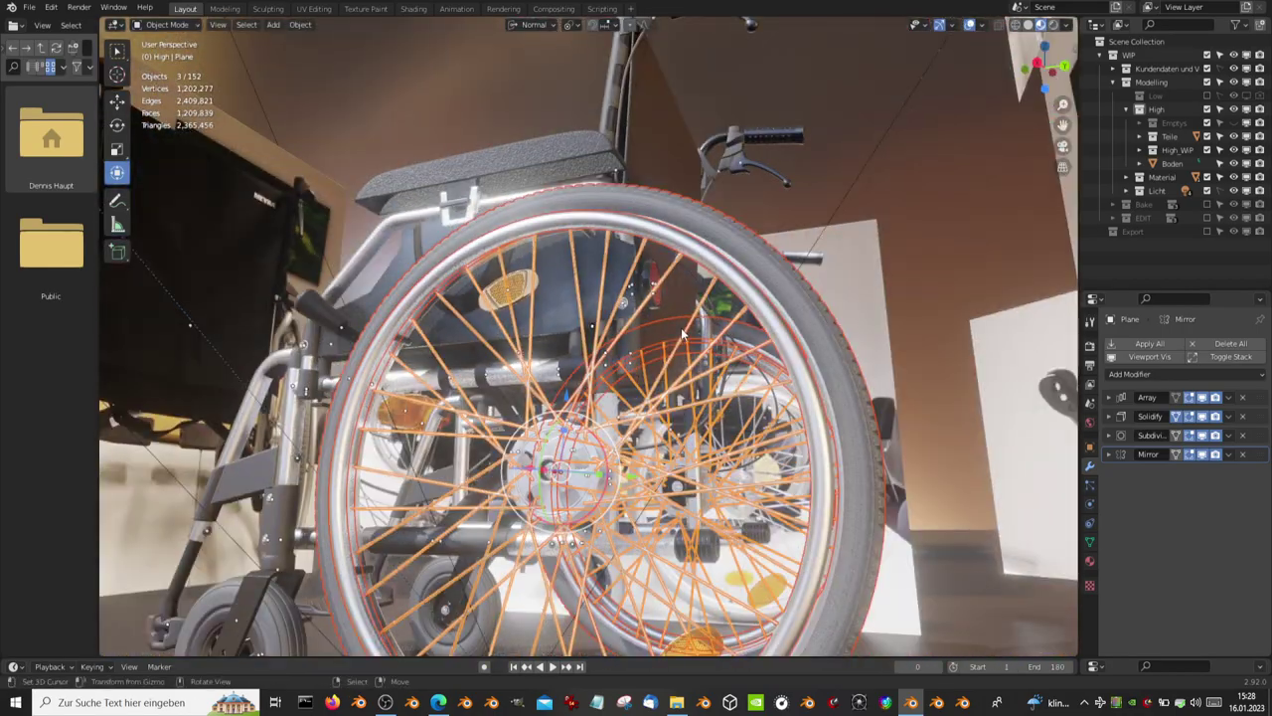
Step: Select the brake cable BezierCurve beside the red reflector and enter Edit Mode
middle_click_drag(682, 333, 599, 497)
left_click(778, 278)
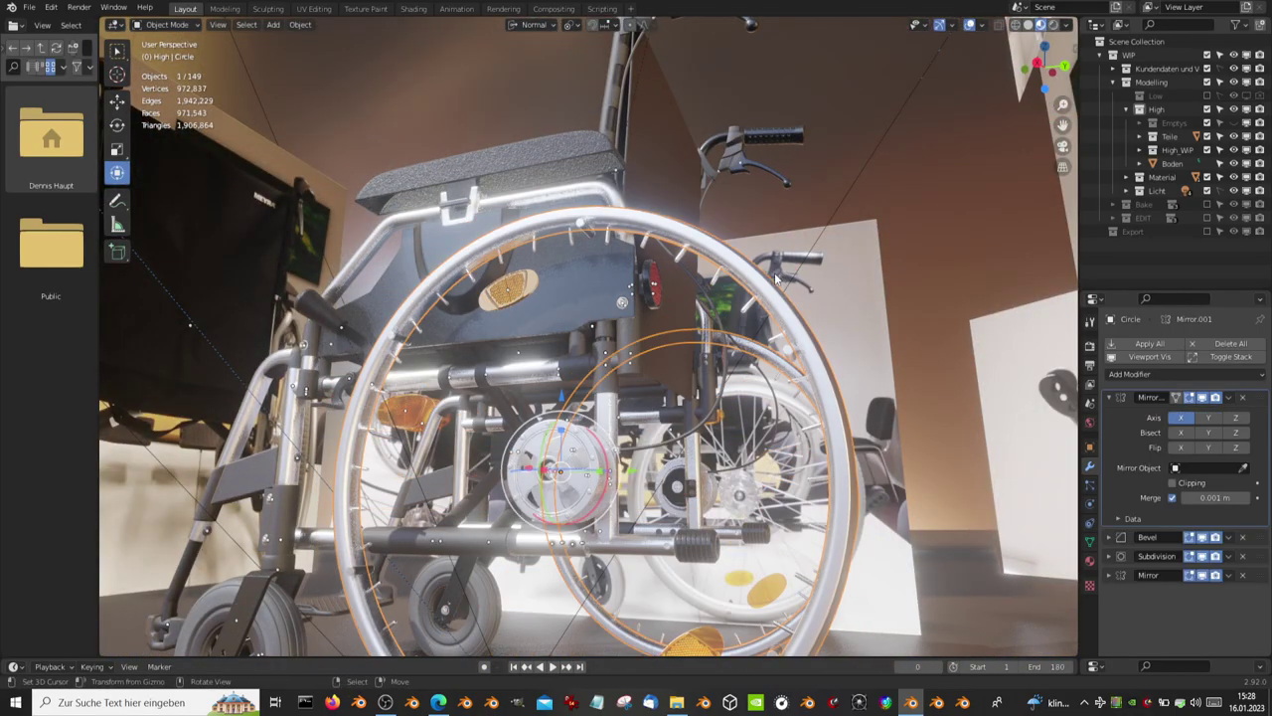
mouse_move(779, 278)
middle_mouse_down()
mouse_move(611, 269)
mouse_move(860, 202)
middle_mouse_up()
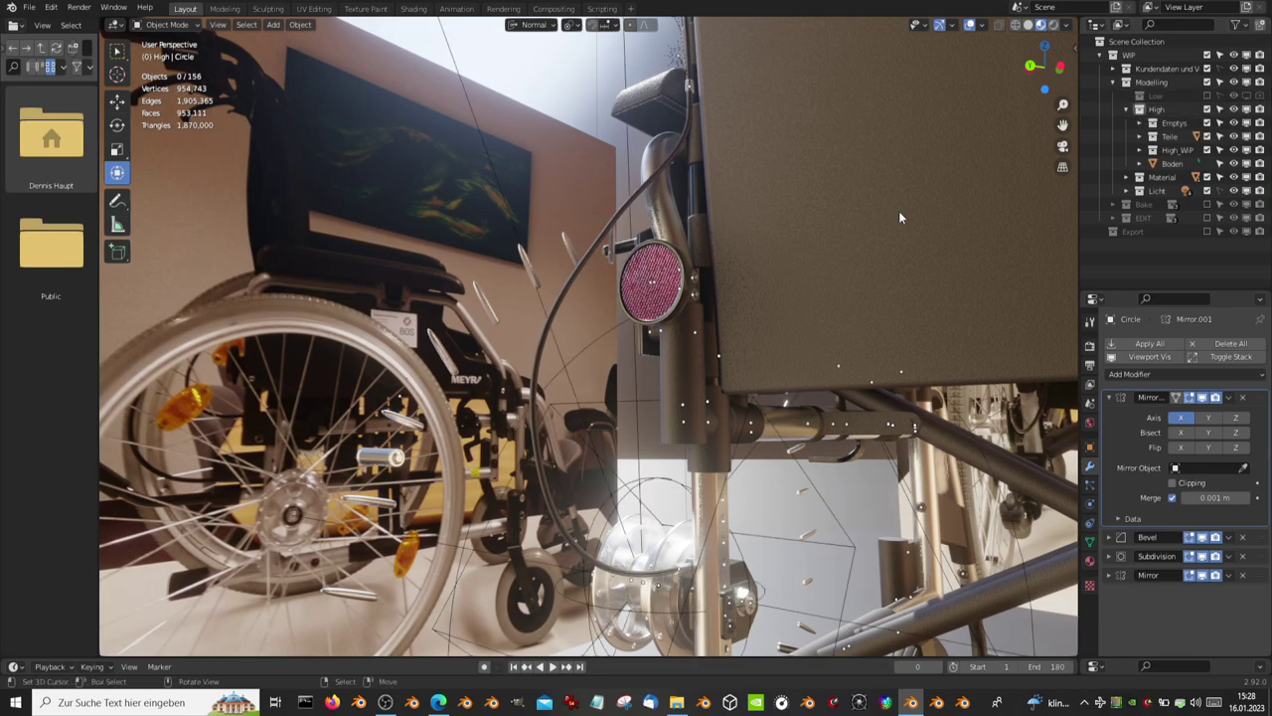
mouse_move(899, 217)
middle_mouse_down()
mouse_move(568, 267)
mouse_move(660, 199)
mouse_move(629, 323)
middle_mouse_up()
left_click(551, 262)
key("Tab")
middle_click_drag(566, 241, 565, 387)
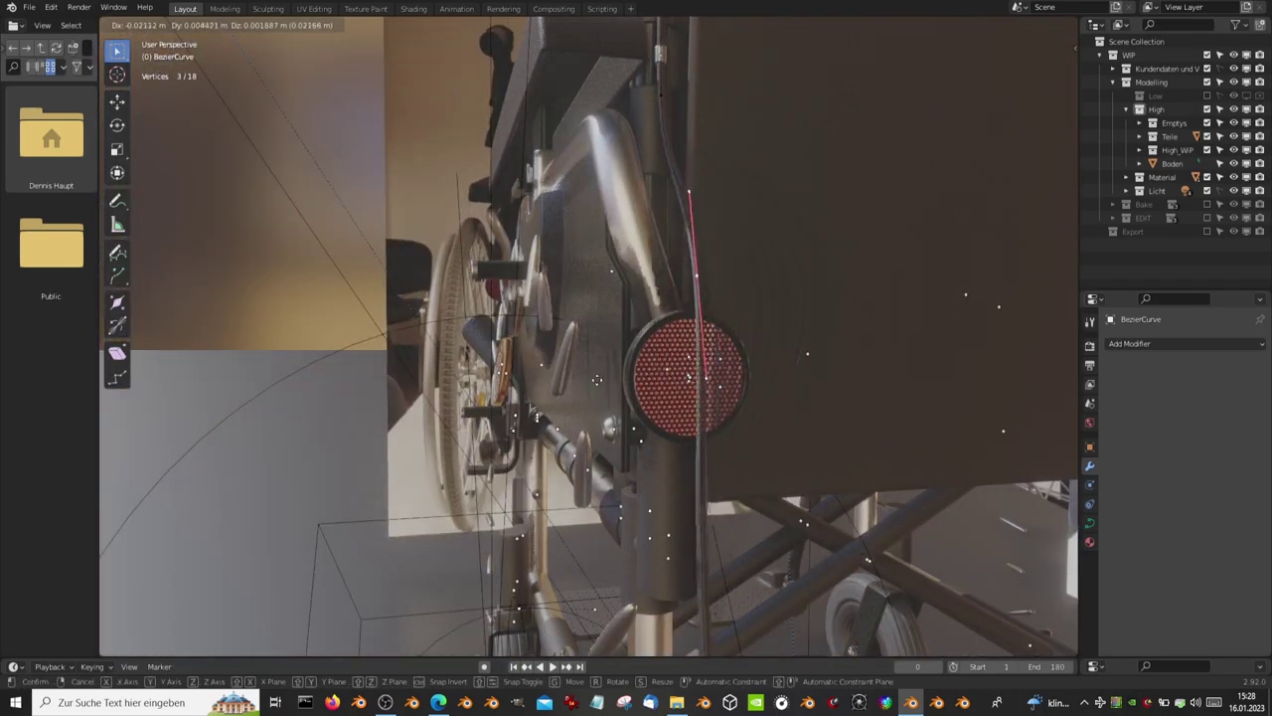
Step: Reposition the cable's control points near the brake lever
left_click(596, 379)
mouse_move(596, 379)
middle_mouse_down()
mouse_move(575, 437)
mouse_move(605, 341)
mouse_move(573, 343)
middle_mouse_up()
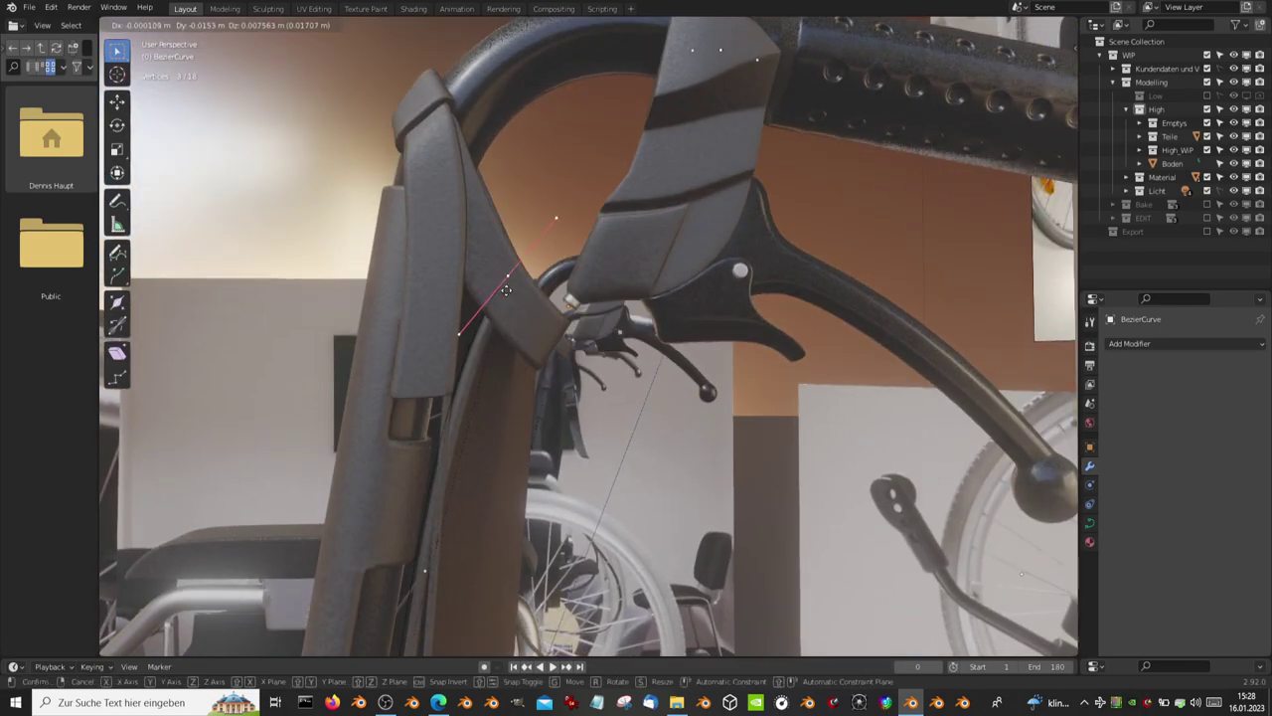
left_click(675, 413)
mouse_move(676, 412)
middle_mouse_down()
mouse_move(617, 401)
mouse_move(632, 343)
middle_mouse_up()
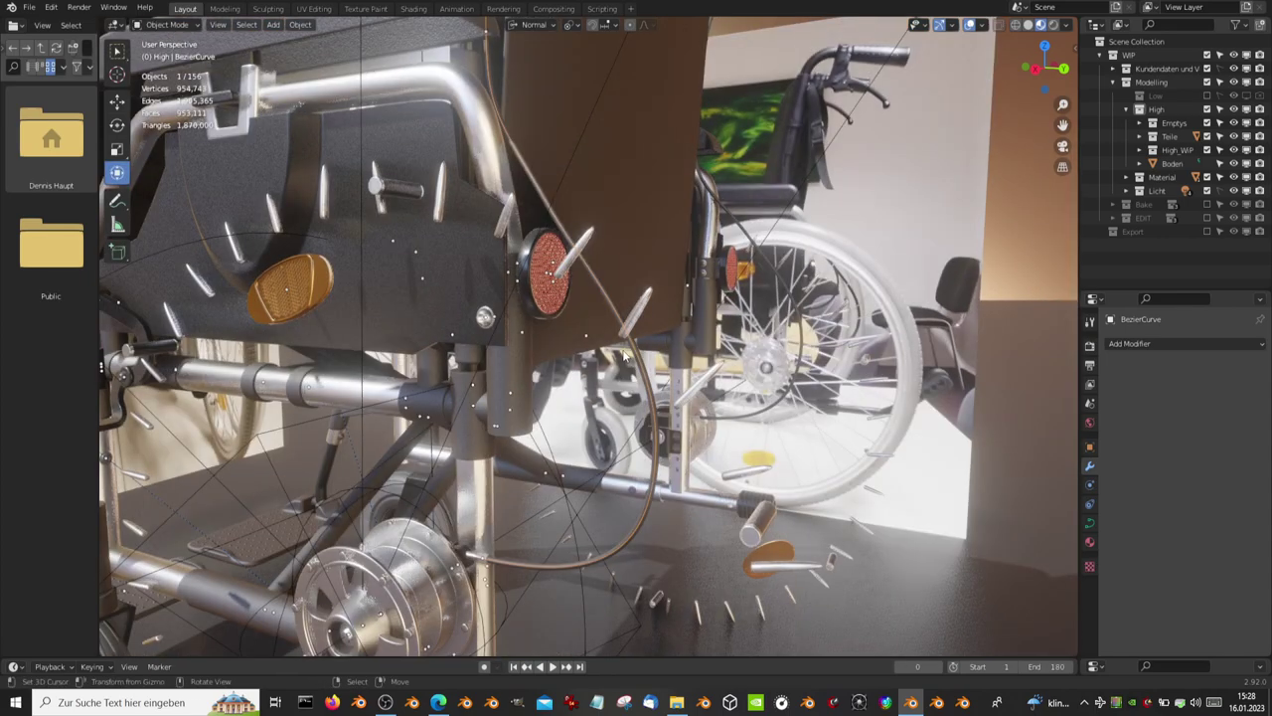
Step: Back in Object Mode, select the Cylinder.034 and Plane.001 spike pieces and hide them
key("Tab")
left_click(632, 343)
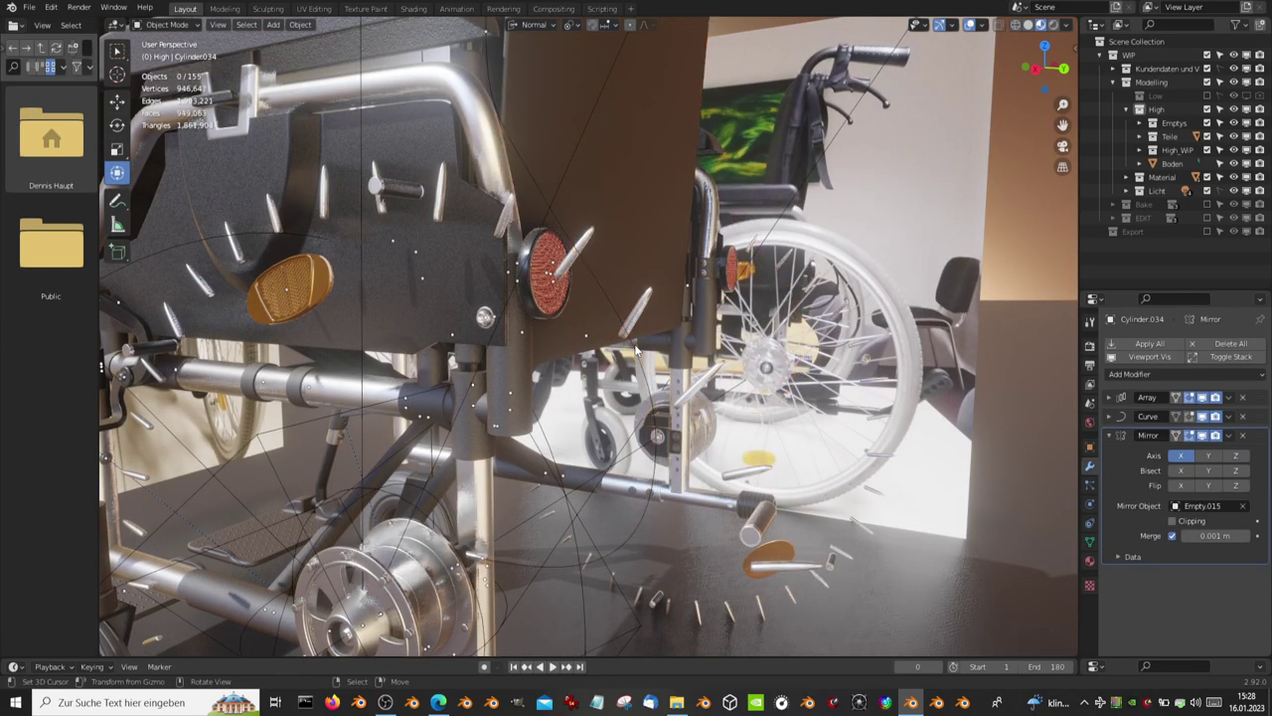
left_click(636, 348)
left_click(638, 317)
key("h")
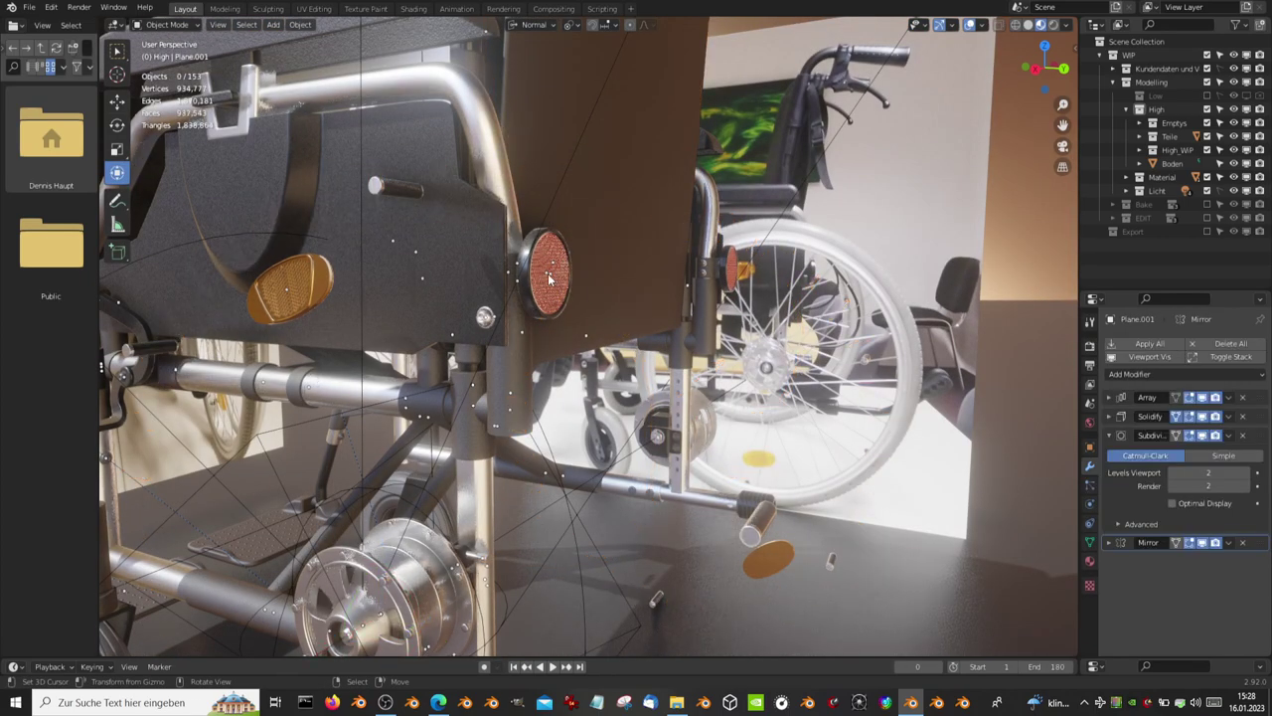
Step: Select Circle.020 on the seat frame, then the Circle.022 screw
mouse_move(547, 301)
middle_mouse_down()
mouse_move(576, 265)
mouse_move(507, 250)
mouse_move(588, 368)
mouse_move(537, 396)
mouse_move(441, 389)
middle_mouse_up()
left_click(506, 249)
left_click(475, 374)
left_click(475, 375)
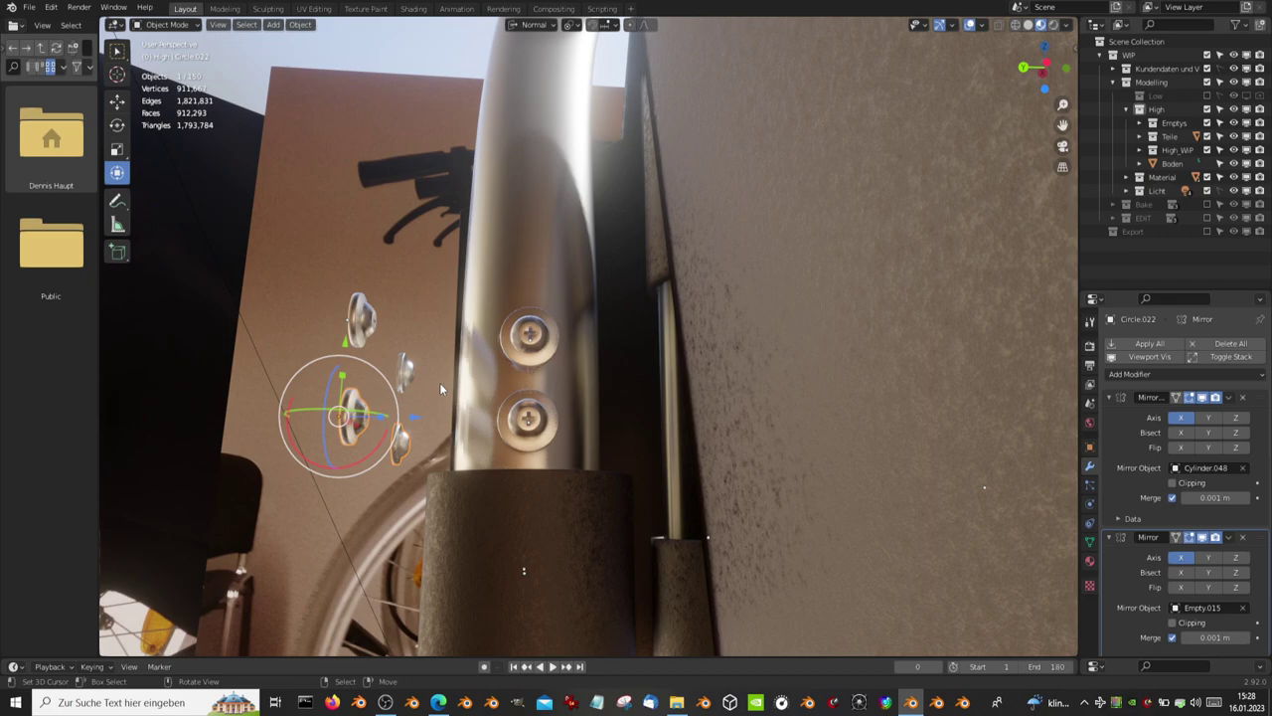
Step: Select all screws linked by Object Data to Circle.022, delete them, then undo
key("shift+l")
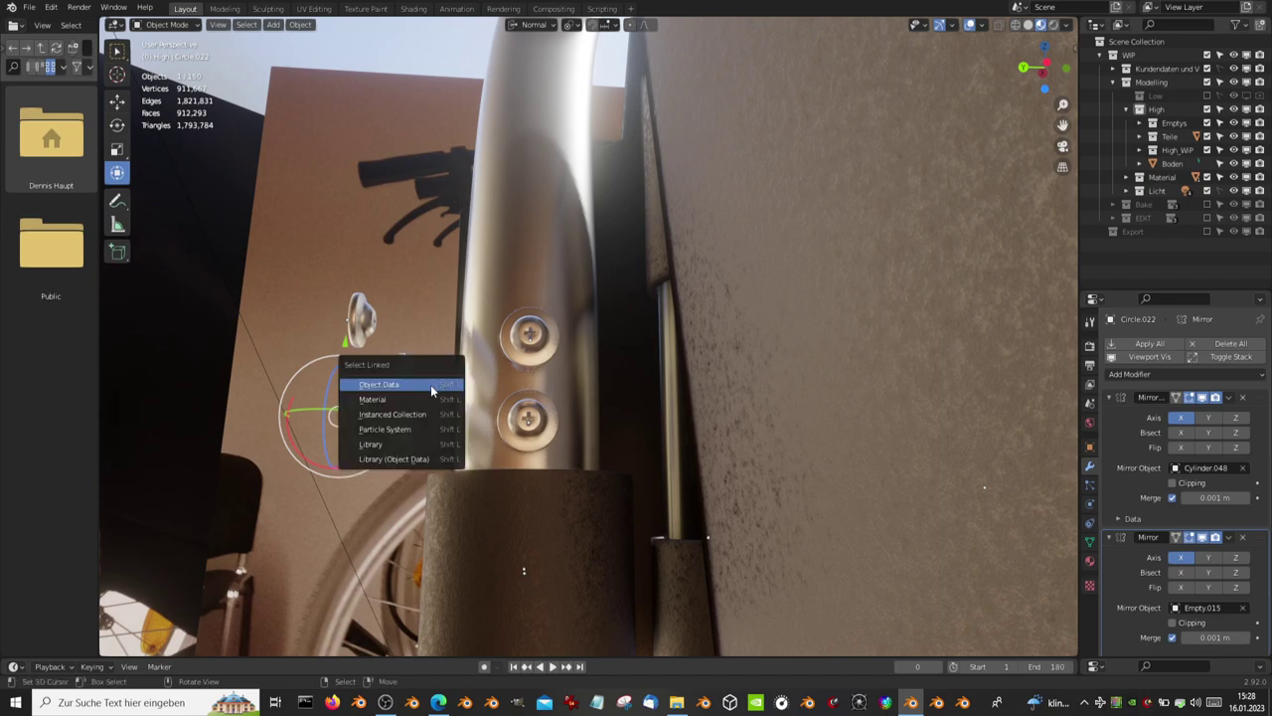
left_click(430, 389)
key("Delete")
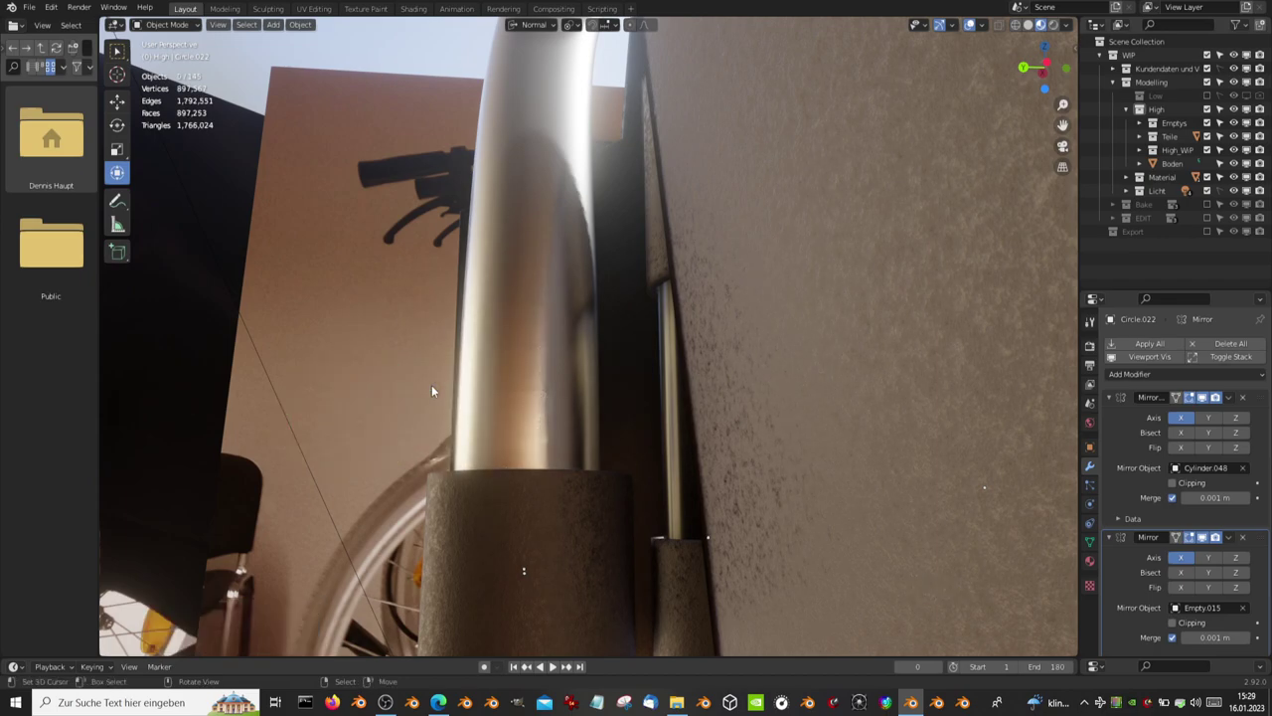
middle_click_drag(432, 384, 463, 354)
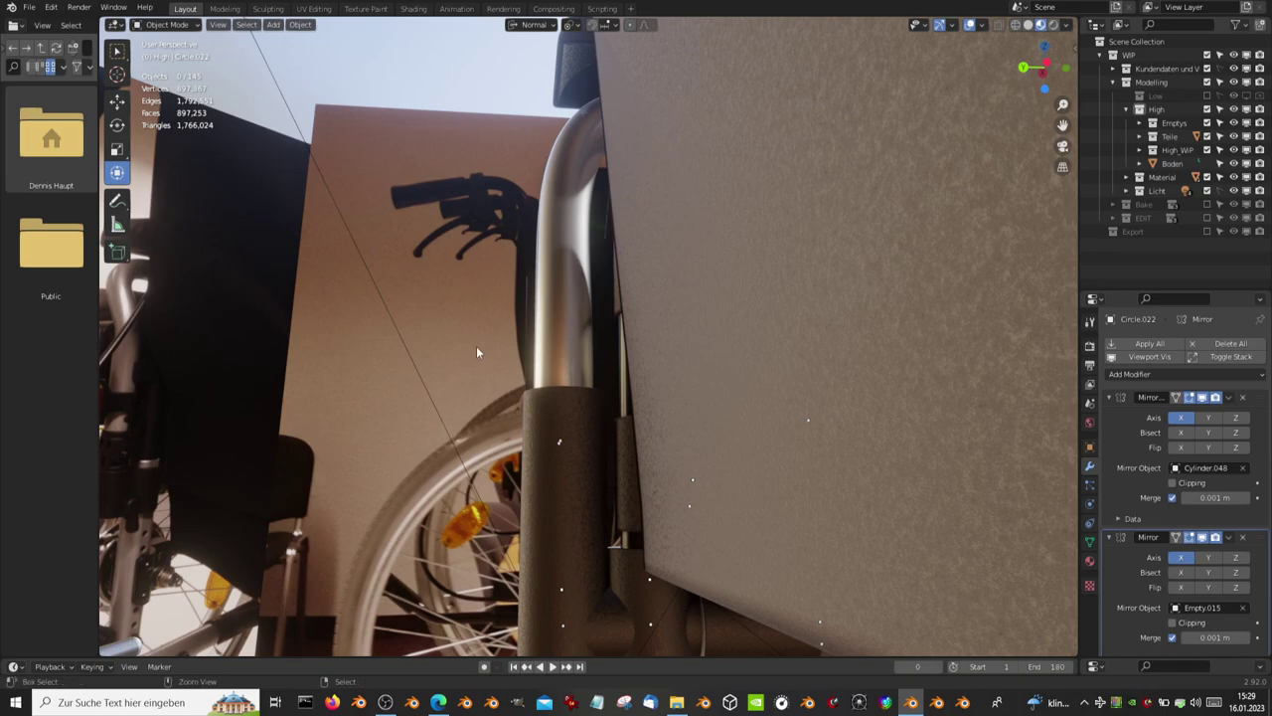
key("ctrl+z")
Step: Select the Cylinder.018 armrest tube, then the NurbsPath inside it
mouse_move(576, 346)
middle_mouse_down()
mouse_move(609, 412)
mouse_move(628, 362)
middle_mouse_up()
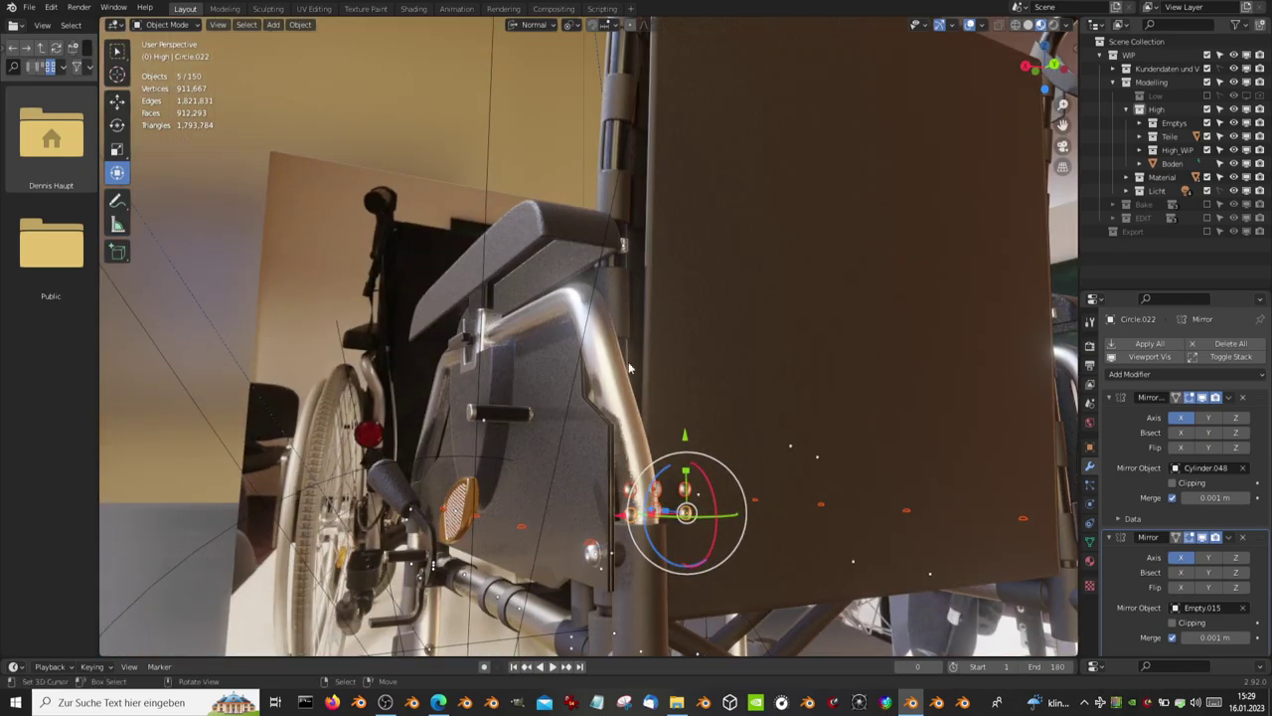
left_click(629, 362)
scroll(611, 354, "up", 3)
left_click(611, 355)
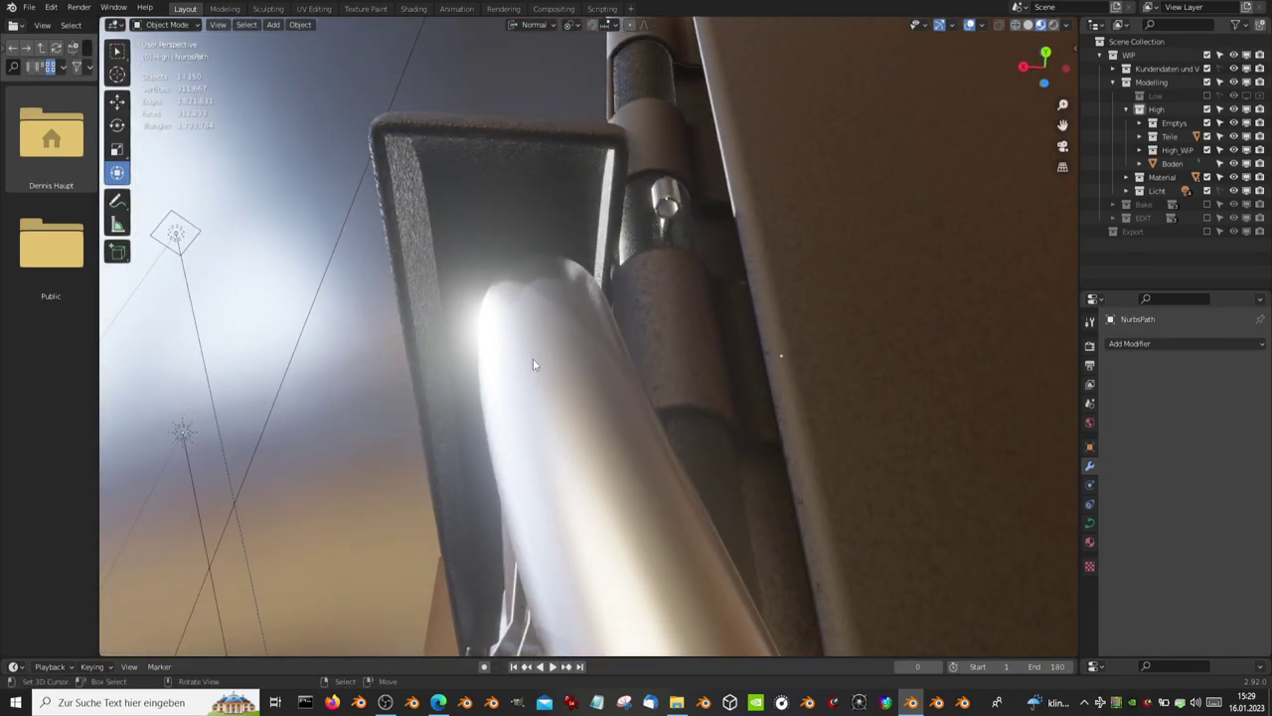
Step: Edit the NurbsPath, move a control point, cancel the move and leave Edit Mode
scroll(533, 358, "up", 8)
scroll(527, 336, "down", 5)
scroll(556, 337, "down", 4)
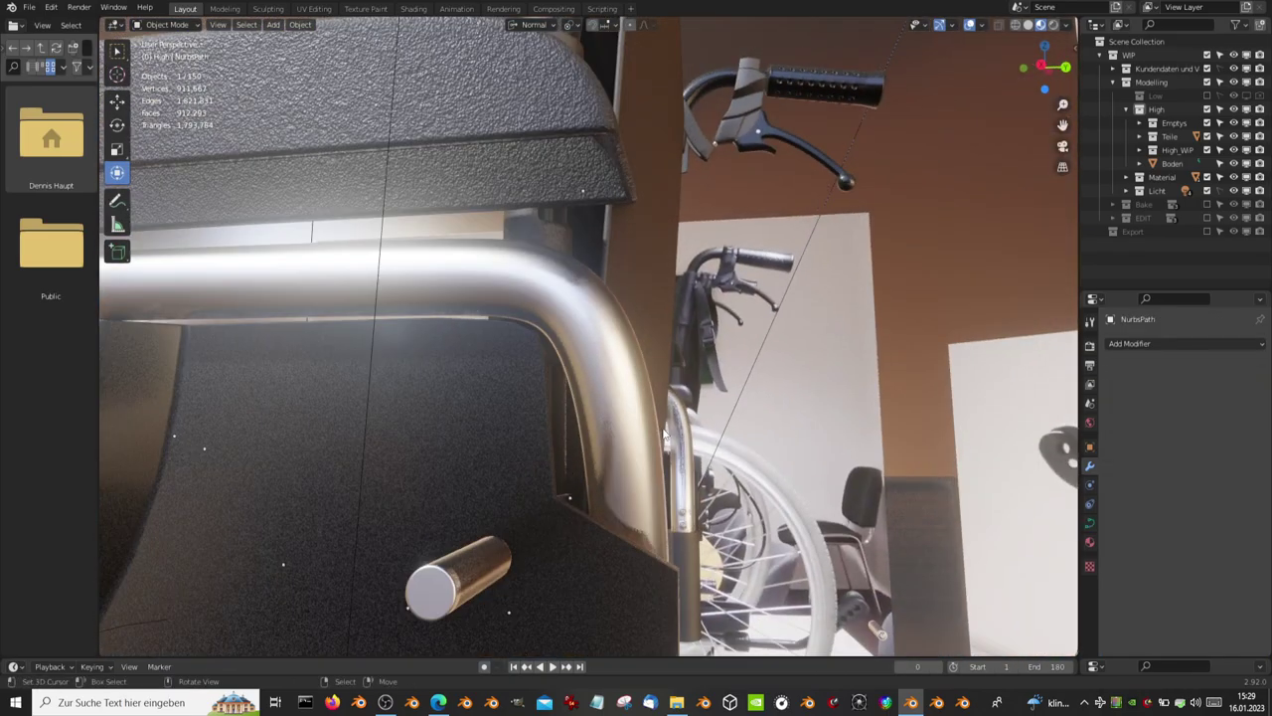
key("Tab")
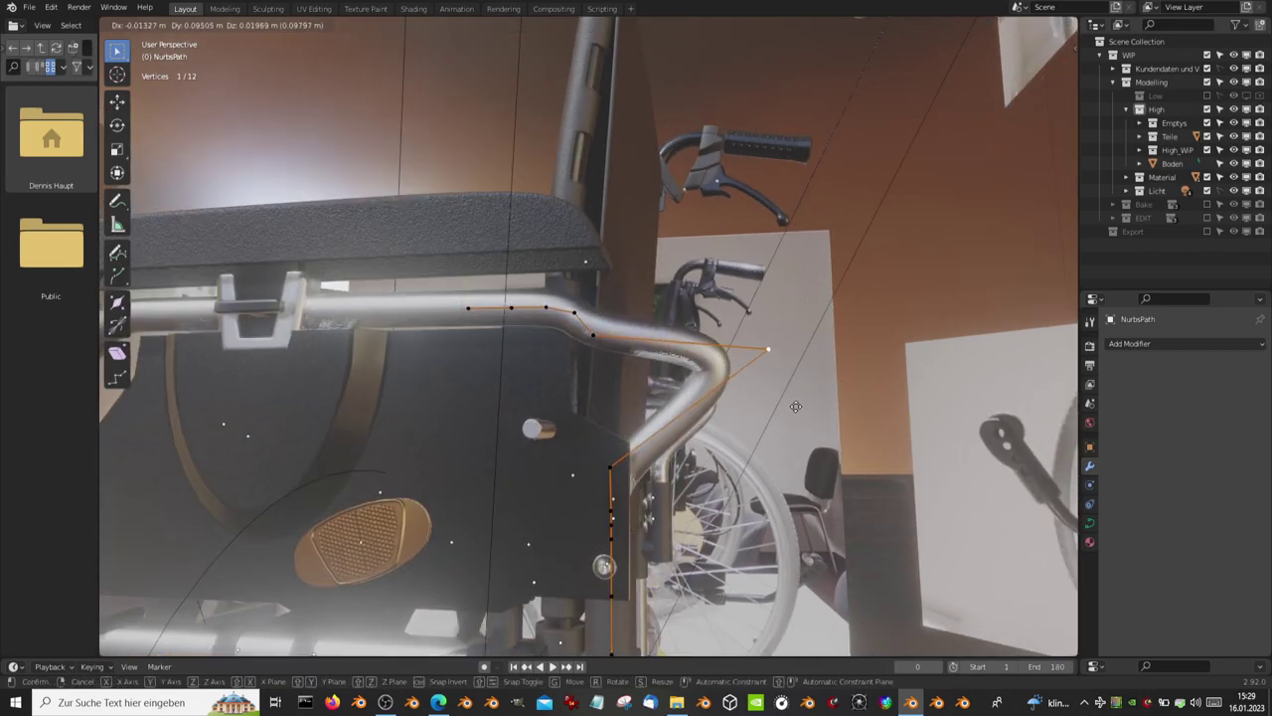
mouse_move(642, 444)
middle_mouse_down()
mouse_move(620, 386)
mouse_move(659, 443)
mouse_move(686, 378)
mouse_move(573, 339)
mouse_move(718, 346)
middle_mouse_up()
right_click(687, 379)
key("Tab")
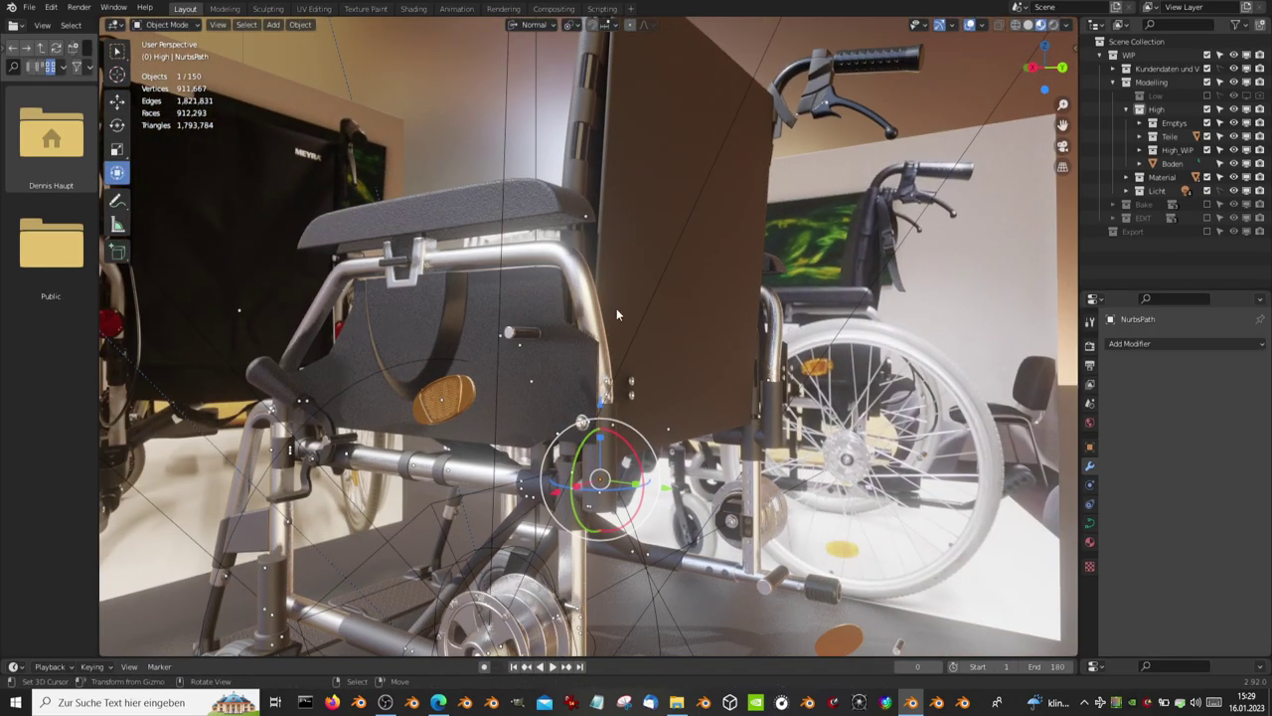
Step: Select the Plane.013 side reflector and zoom toward the hub to show its two Mirror modifiers
left_click(595, 300)
mouse_move(595, 300)
middle_mouse_down()
mouse_move(678, 331)
mouse_move(704, 299)
mouse_move(665, 297)
mouse_move(576, 371)
mouse_move(701, 250)
middle_mouse_up()
scroll(703, 300, "up", 3)
scroll(576, 372, "up", 3)
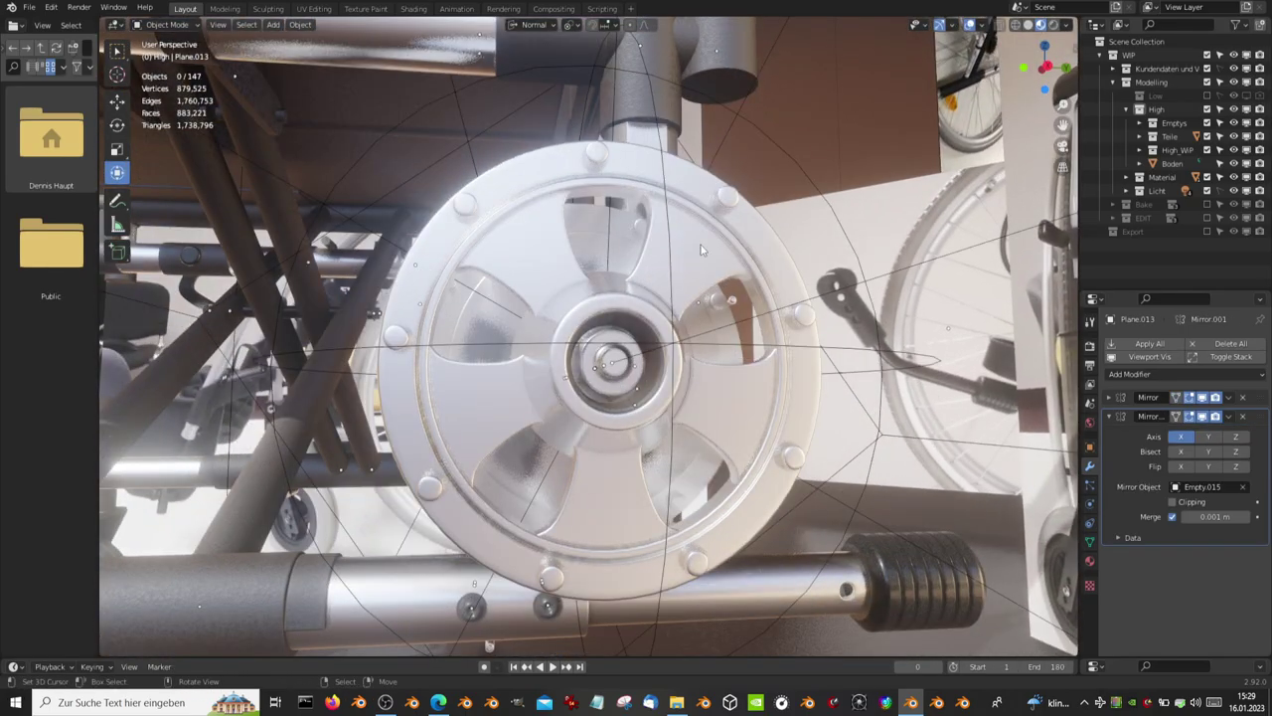
Step: Collapse the Bevel modifier and hide the Circle.012 wheel cover and Plane.009 hub part
left_click(701, 249)
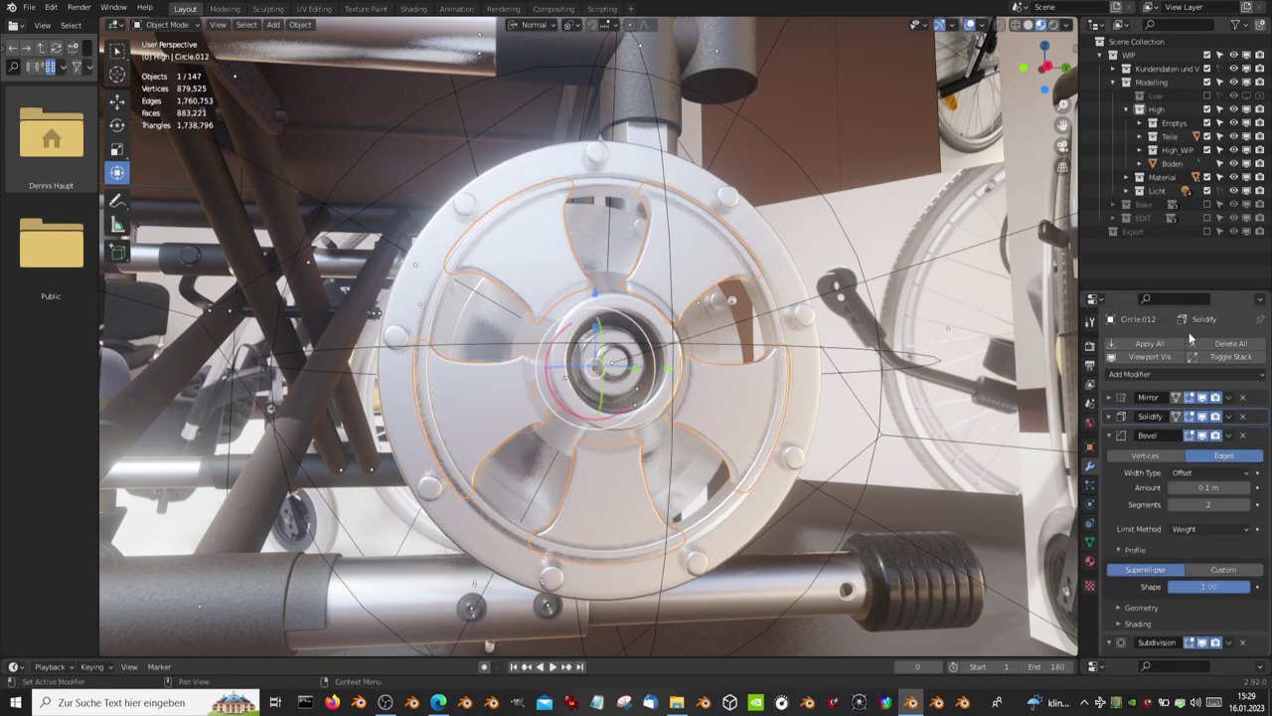
left_click(1108, 437)
mouse_move(699, 370)
middle_mouse_down()
mouse_move(593, 381)
mouse_move(577, 364)
mouse_move(663, 372)
middle_mouse_up()
key("h")
key("h")
mouse_move(637, 415)
middle_mouse_down()
mouse_move(669, 407)
mouse_move(585, 334)
mouse_move(614, 383)
middle_mouse_up()
key("Delete")
key("Delete")
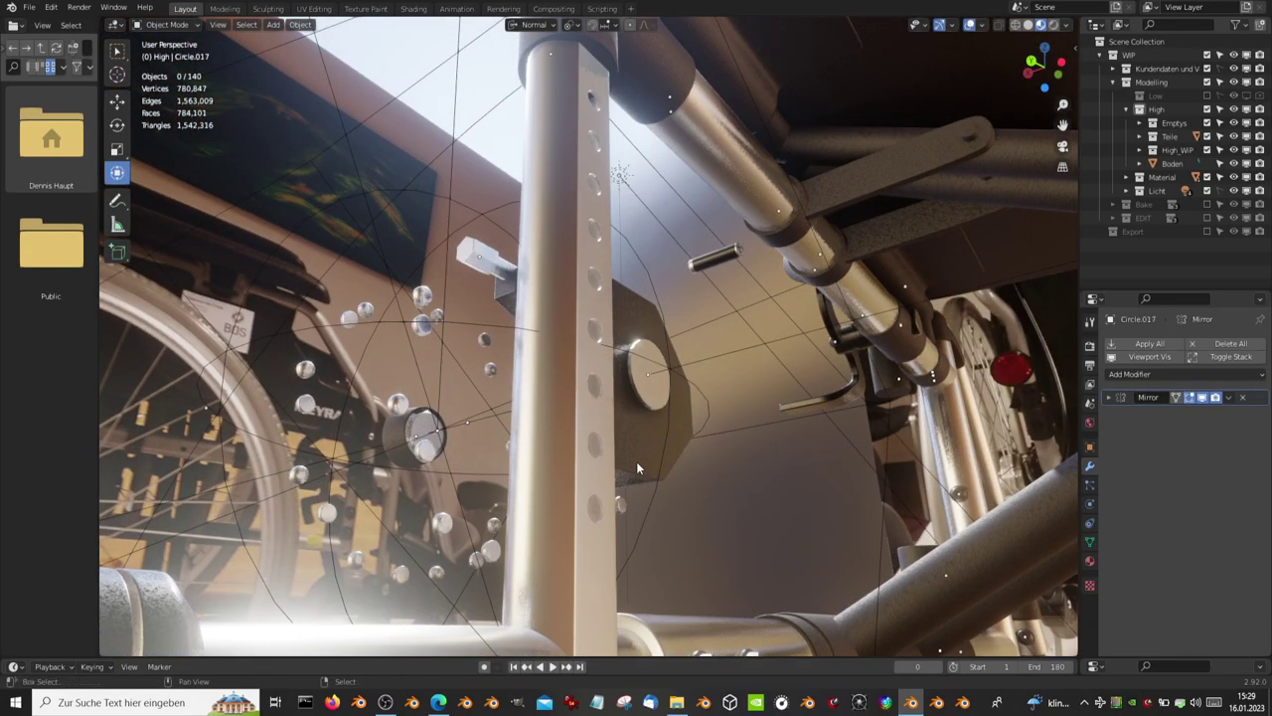
Step: Hide the black grip Cylinder.002 and select the ring part beneath the chair
mouse_move(638, 467)
middle_mouse_down()
mouse_move(730, 367)
mouse_move(584, 389)
mouse_move(667, 405)
middle_mouse_up()
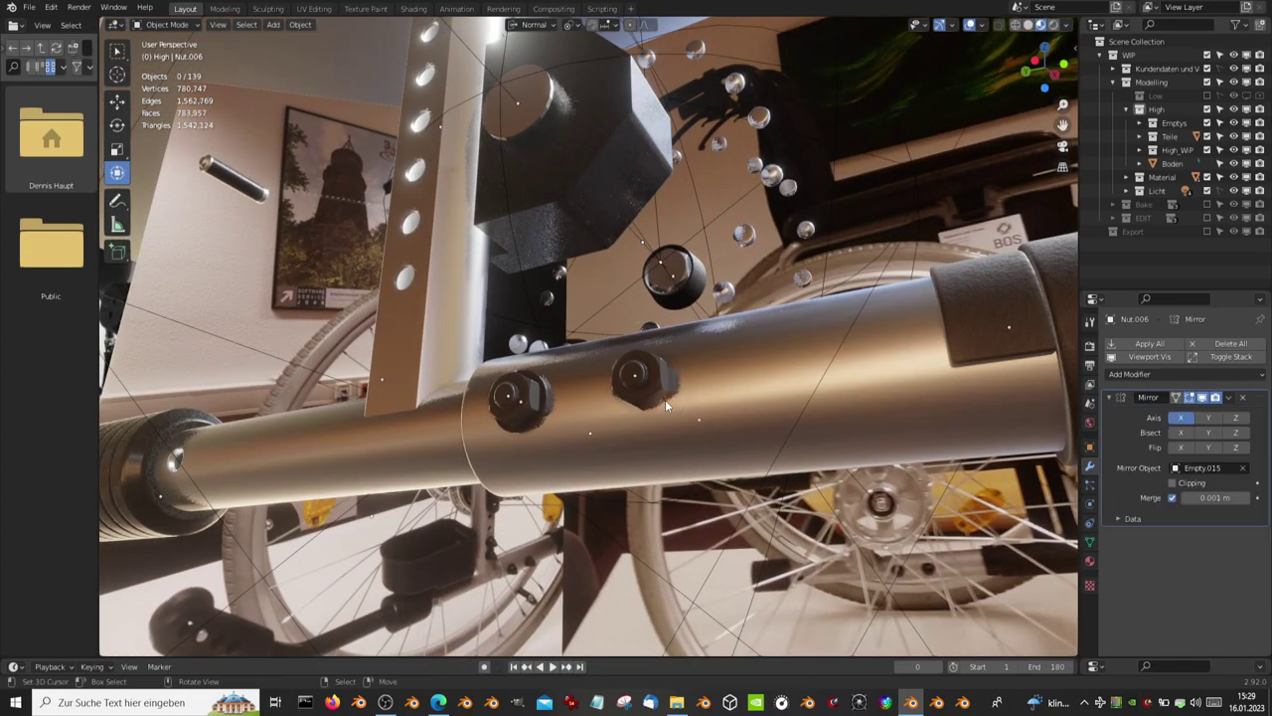
mouse_move(514, 395)
middle_mouse_down()
mouse_move(812, 441)
mouse_move(421, 398)
mouse_move(557, 348)
mouse_move(638, 294)
mouse_move(611, 264)
mouse_move(546, 328)
mouse_move(669, 319)
mouse_move(531, 354)
mouse_move(586, 266)
mouse_move(637, 354)
mouse_move(457, 503)
mouse_move(524, 401)
middle_mouse_up()
left_click(531, 354)
key("h")
left_click(455, 500)
left_click(452, 497)
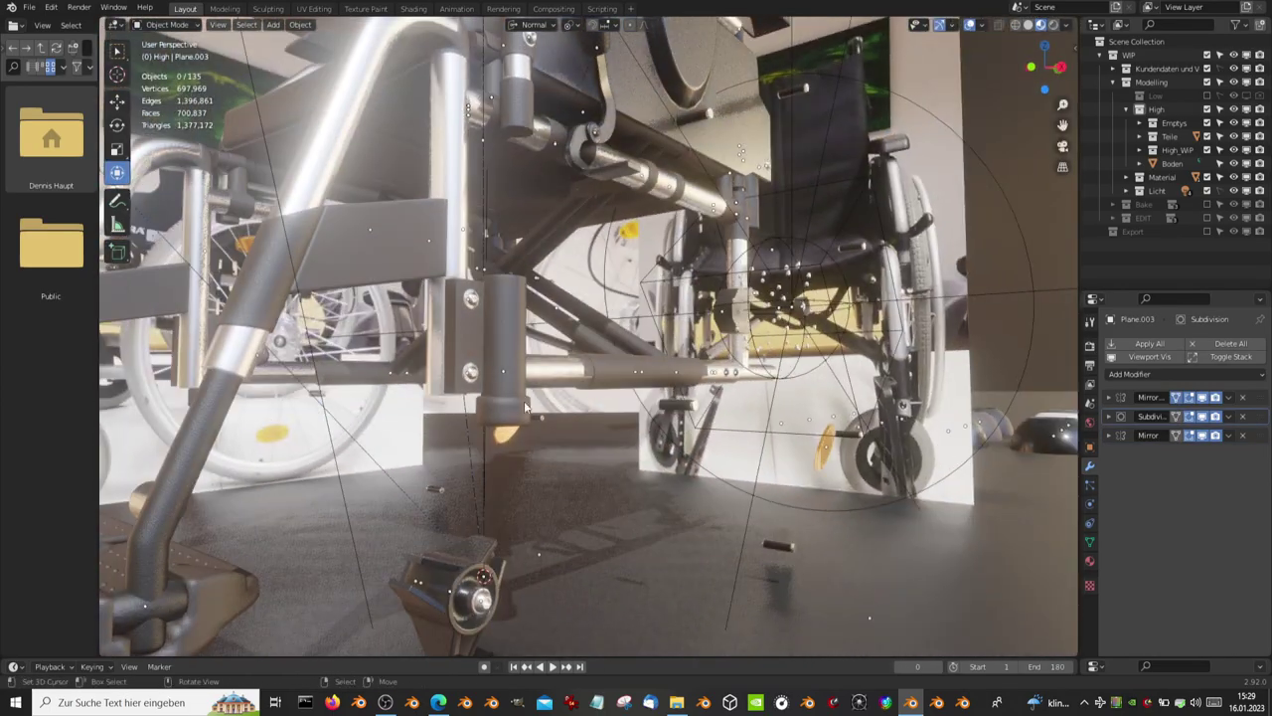
Step: Hide the footrests and orbit in close to the caster housing
mouse_move(487, 352)
middle_mouse_down()
mouse_move(709, 494)
mouse_move(719, 372)
middle_mouse_up()
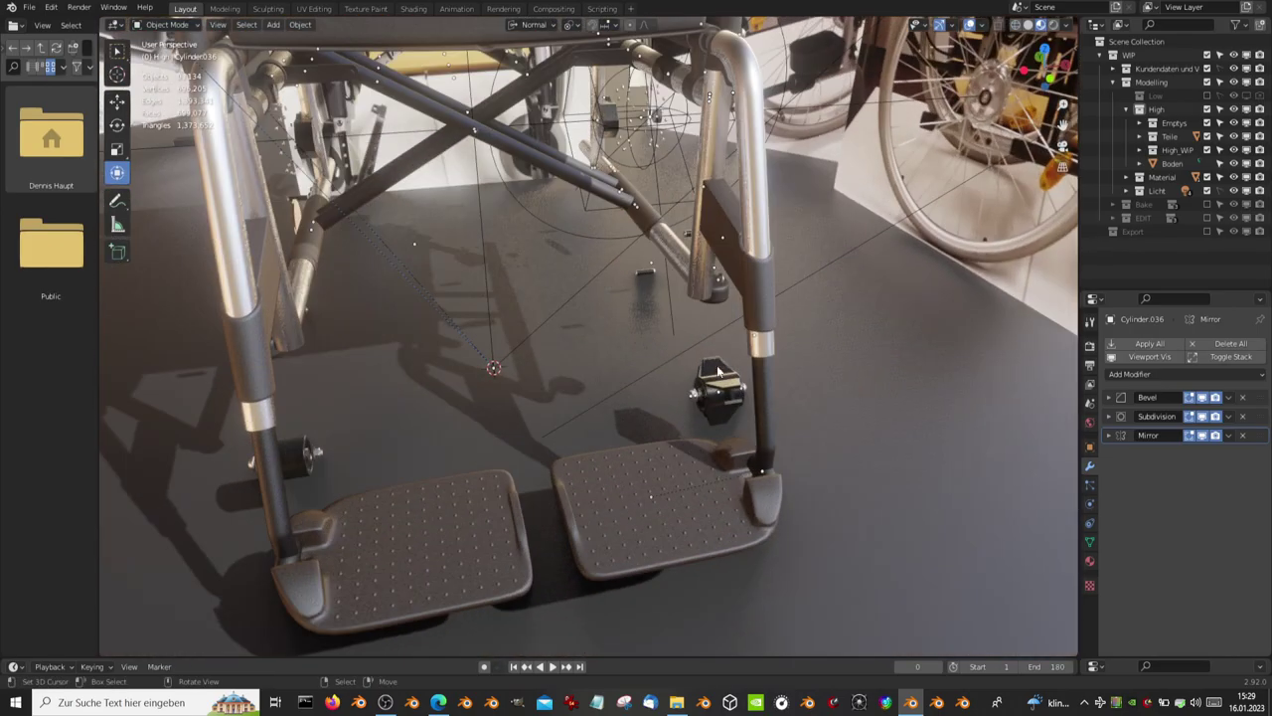
key("h")
left_click(651, 495)
mouse_move(651, 495)
middle_mouse_down()
mouse_move(545, 363)
mouse_move(627, 407)
middle_mouse_up()
mouse_move(643, 292)
middle_mouse_down()
mouse_move(755, 380)
mouse_move(629, 343)
middle_mouse_up()
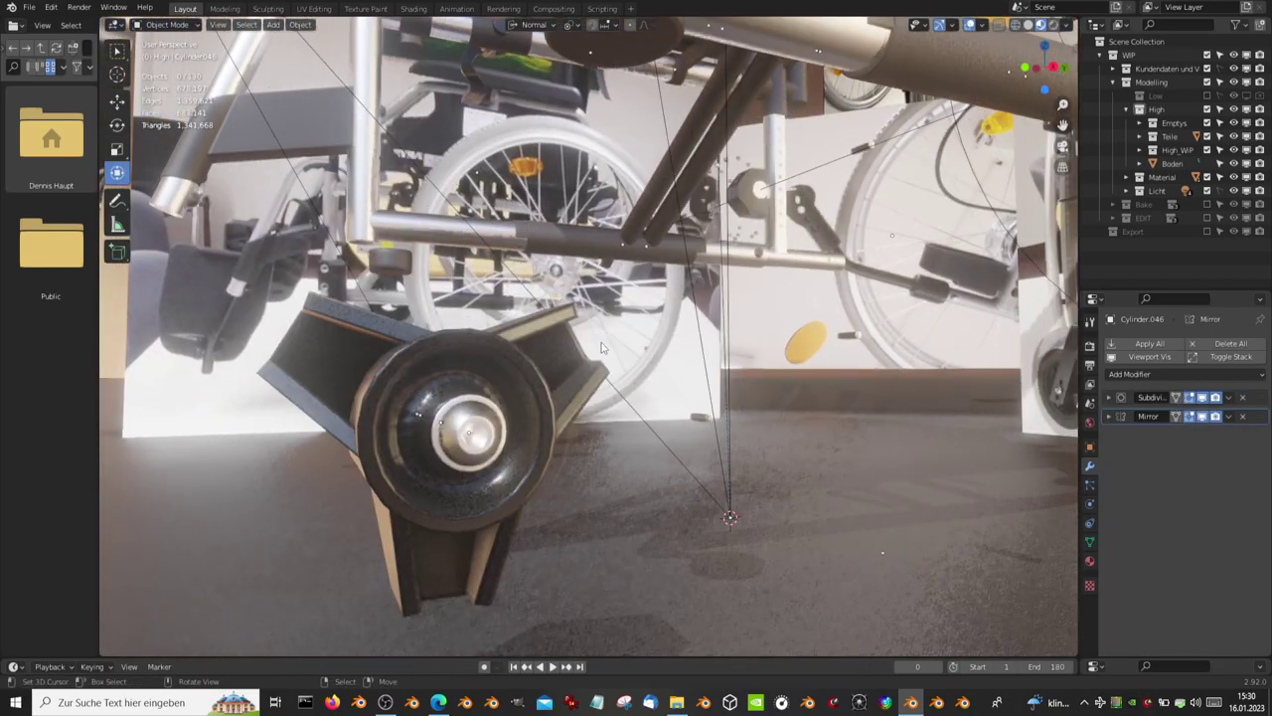
Step: Reveal the hidden parts, then select caster housing Cube.001 and enter Edit Mode
key("KP_Divide")
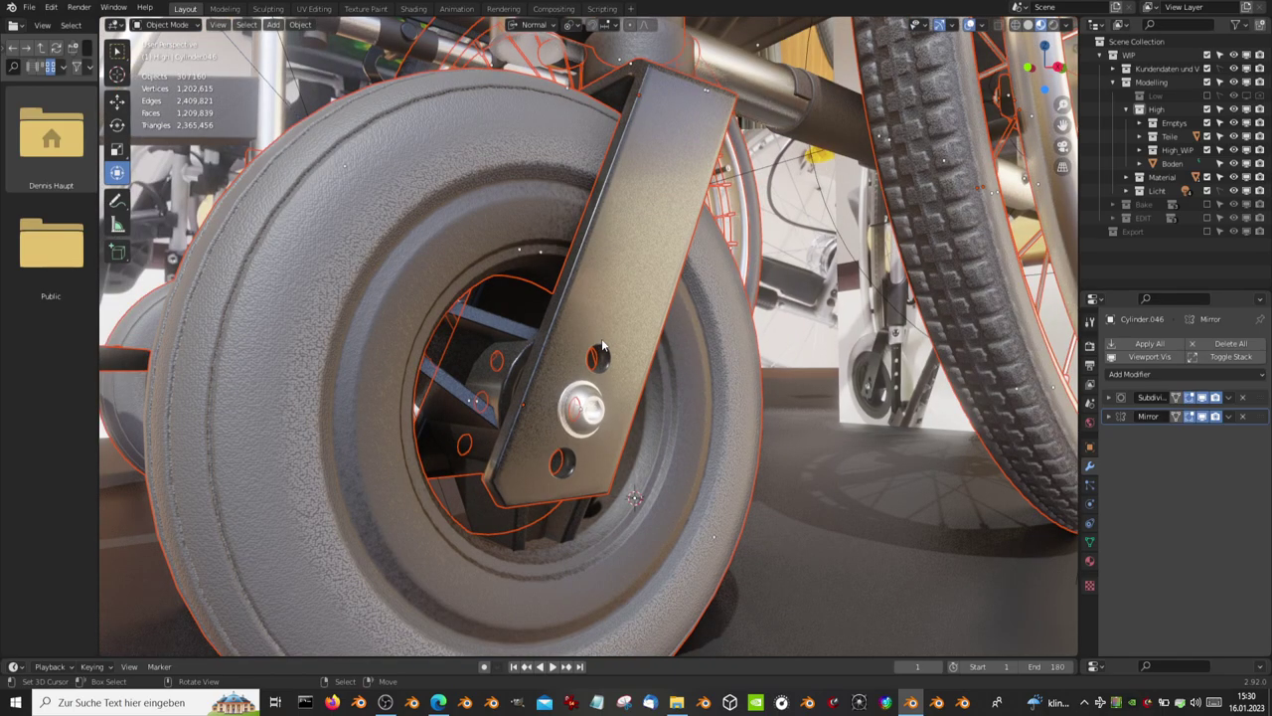
scroll(597, 354, "down", 4)
scroll(594, 353, "up", 4)
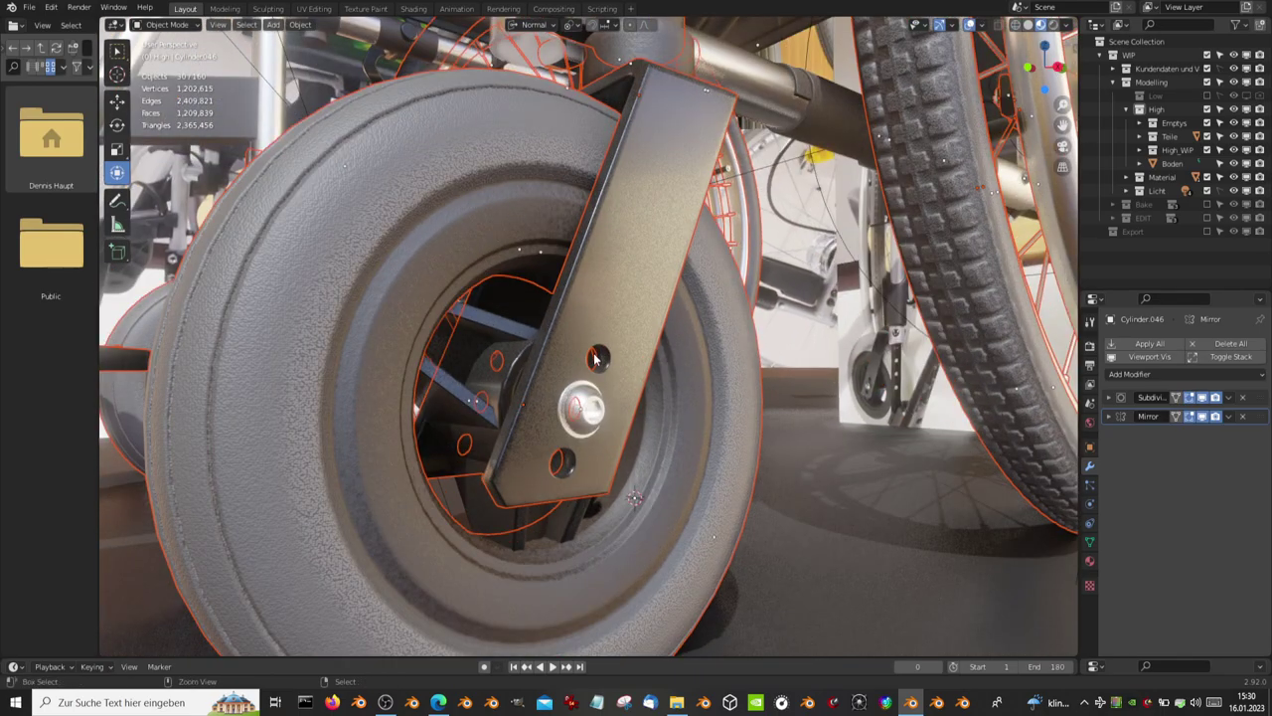
key("KP_Divide")
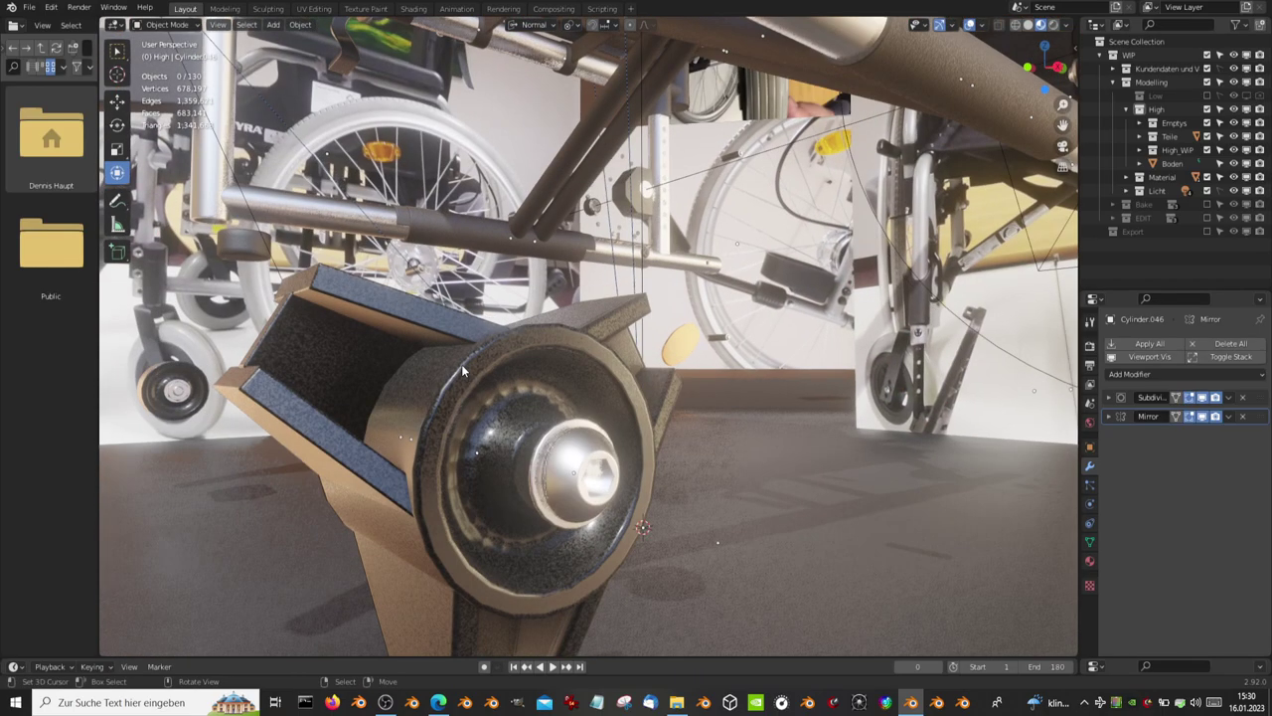
left_click(442, 395)
key("Tab")
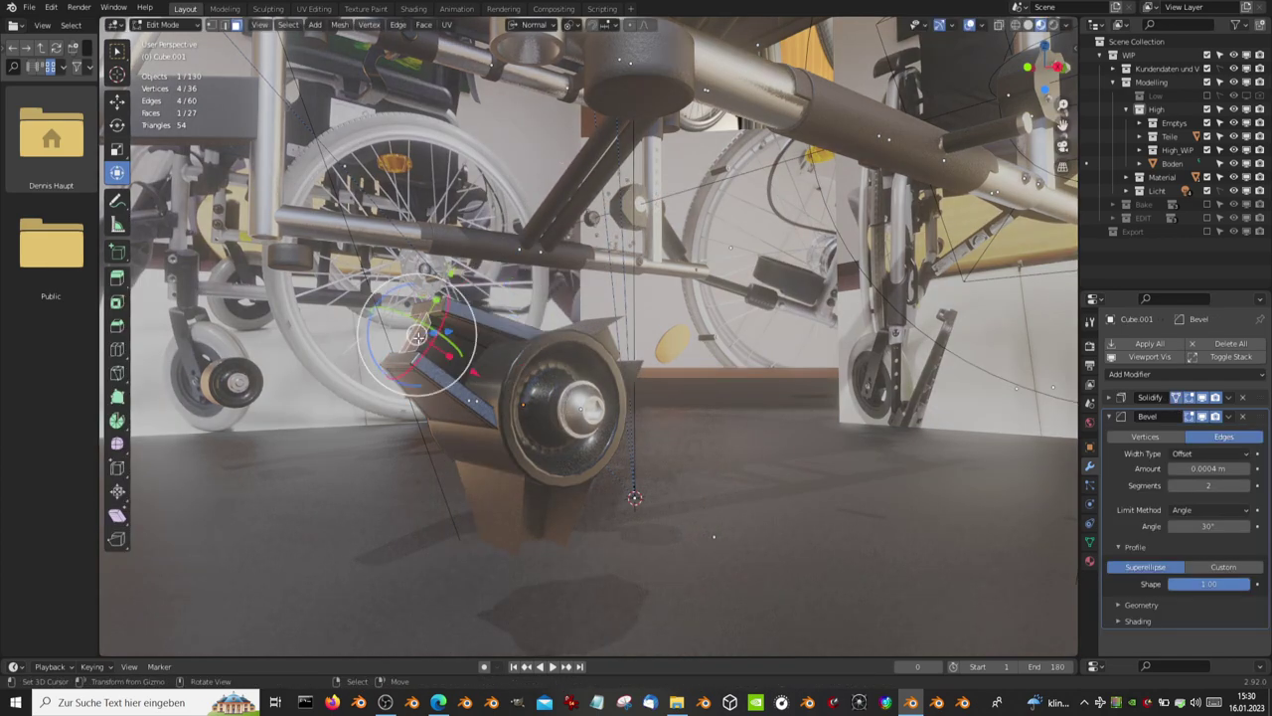
Step: Leave Edit Mode and isolate the caster housing's nut in local view
key("Tab")
key("KP_Divide")
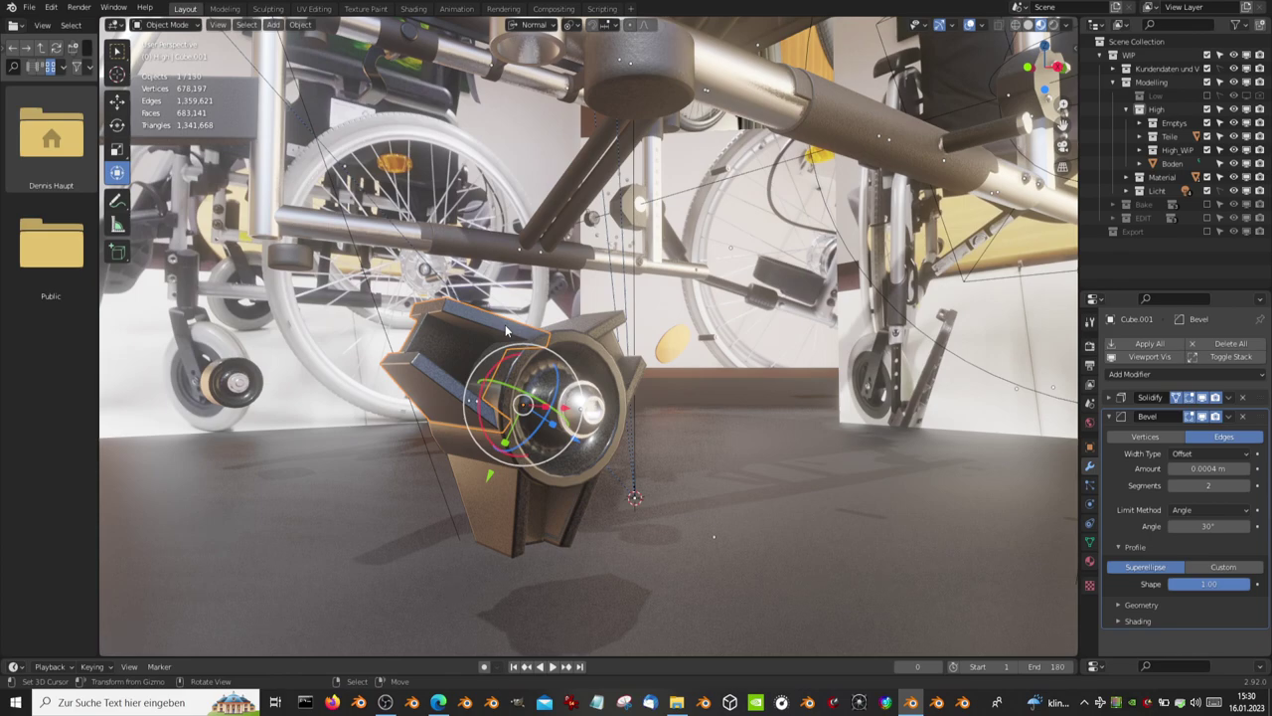
left_click(613, 348)
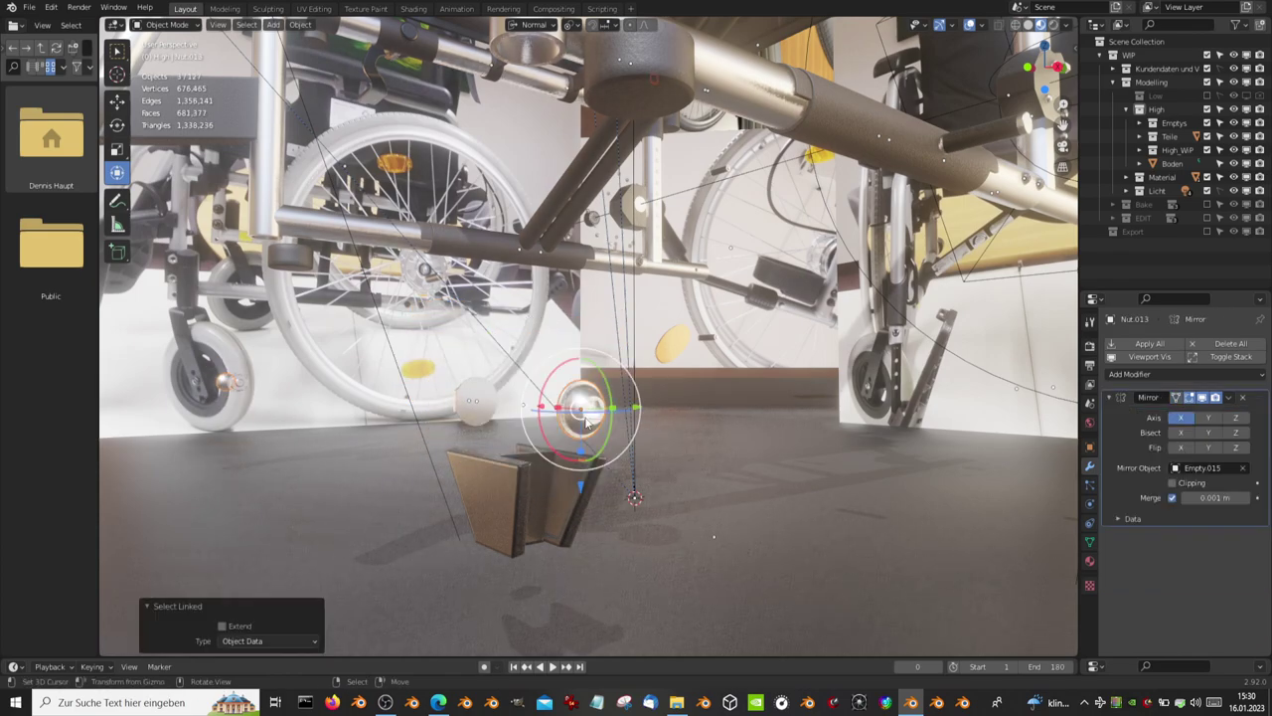
key("KP_Divide")
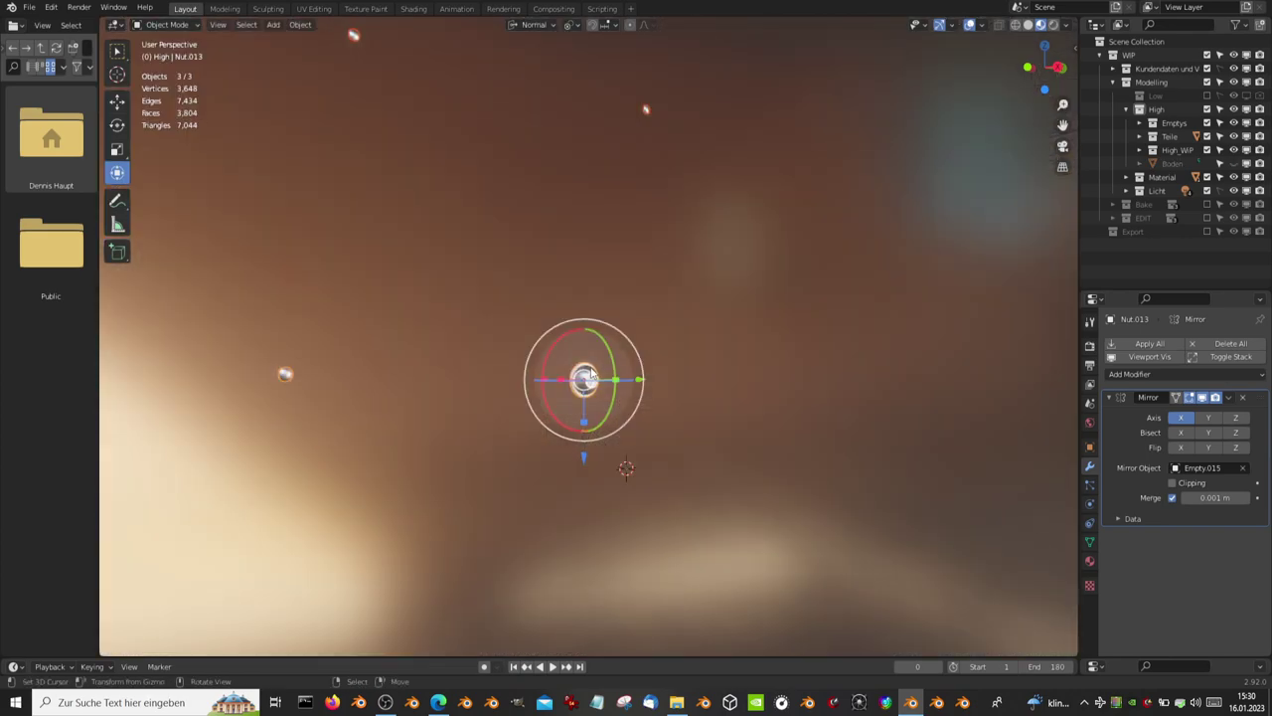
middle_click_drag(590, 370, 592, 368, "shift")
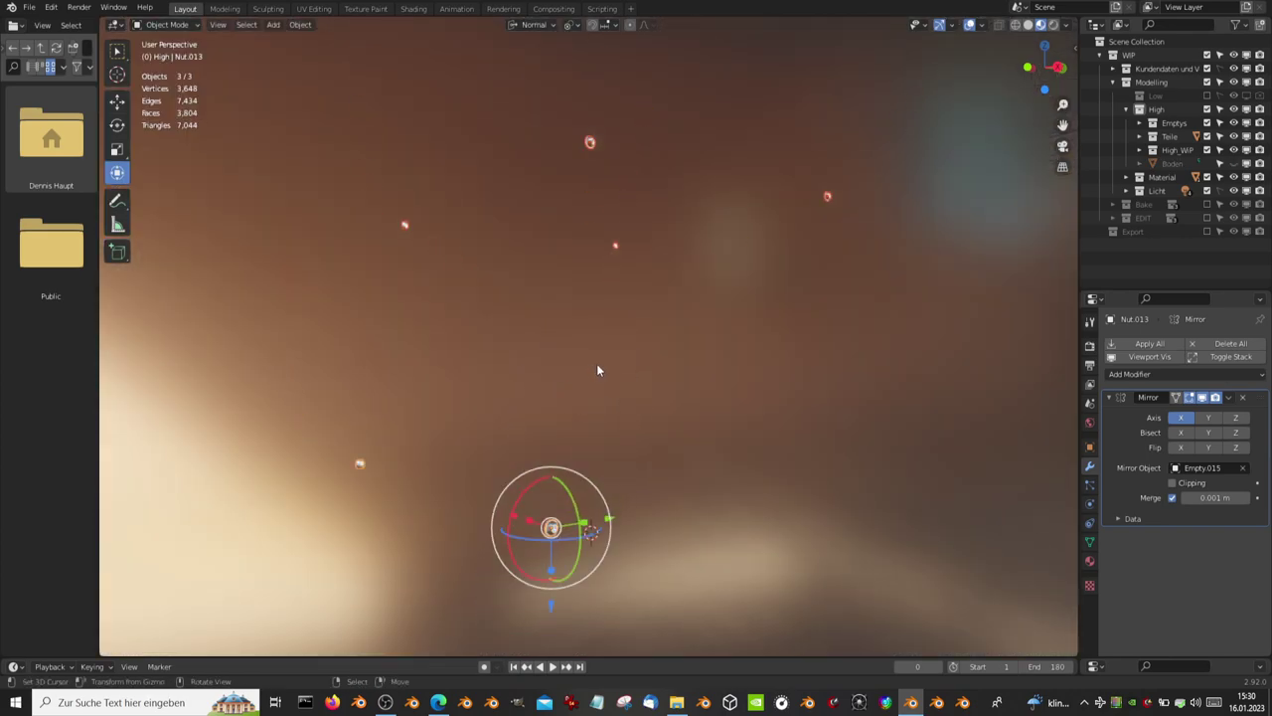
scroll(600, 368, "up", 2)
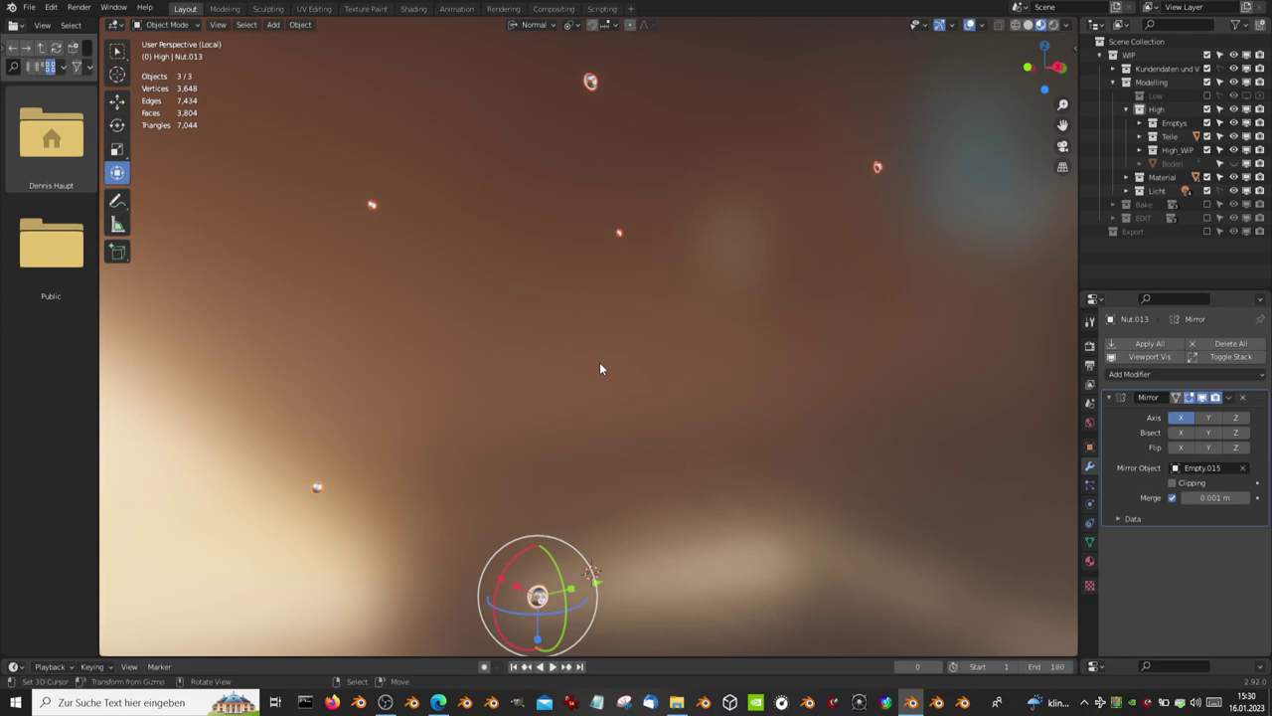
scroll(599, 369, "down", 2)
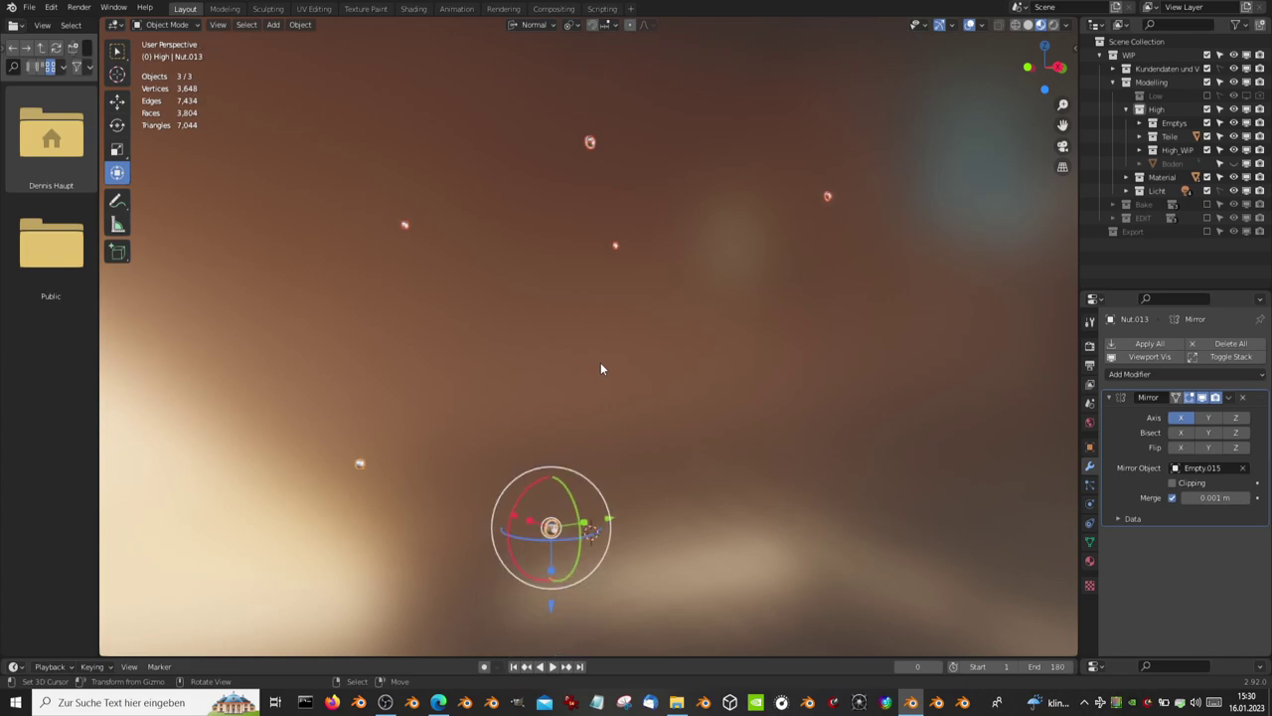
key("KP_Divide")
Step: Exit local view to the full wheelchair and select seat cushion Wheelchairs_Cushion.001
scroll(600, 366, "down", 2)
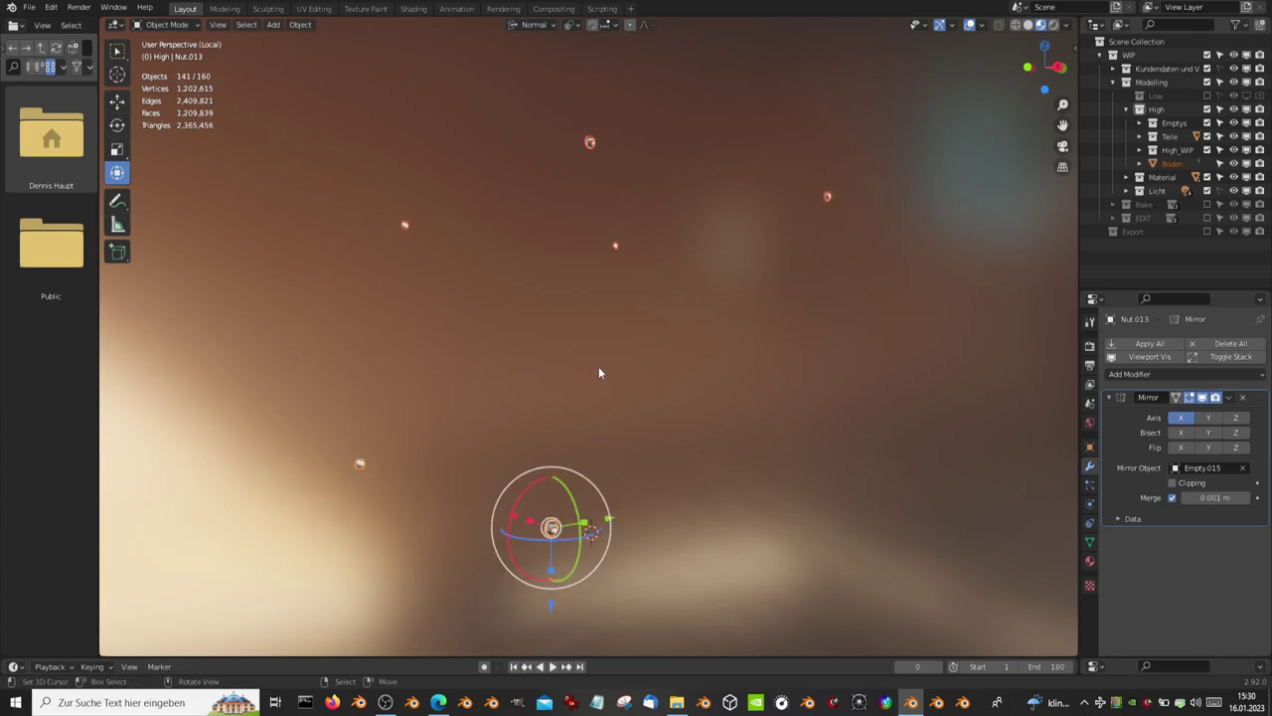
scroll(599, 366, "down", 1)
key("KP_Divide")
scroll(599, 368, "up", 2)
scroll(601, 373, "up", 2)
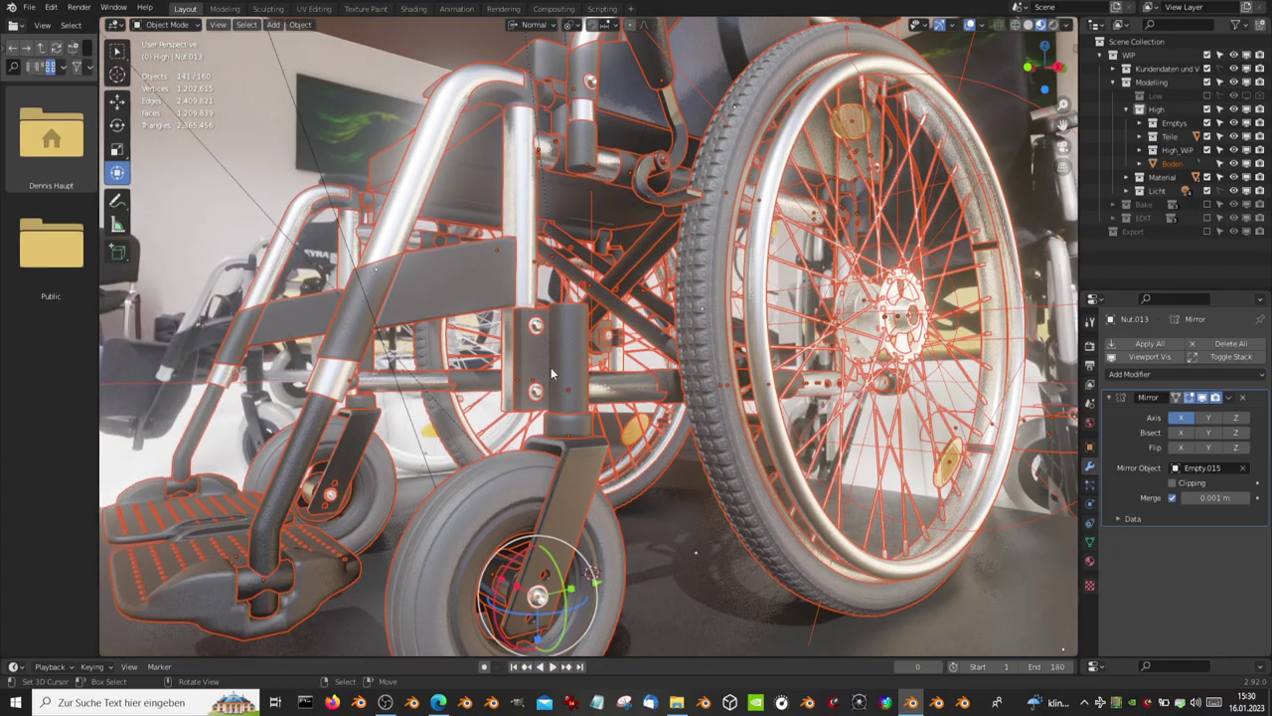
scroll(616, 388, "up", 2)
scroll(628, 383, "up", 2)
mouse_move(625, 373)
middle_mouse_down()
mouse_move(746, 414)
mouse_move(475, 367)
mouse_move(663, 370)
mouse_move(373, 354)
mouse_move(660, 318)
mouse_move(605, 361)
mouse_move(569, 312)
mouse_move(657, 393)
middle_mouse_up()
left_click(660, 318)
Step: Hide the seat cushion and the seat board
key("h")
scroll(661, 321, "up", 3)
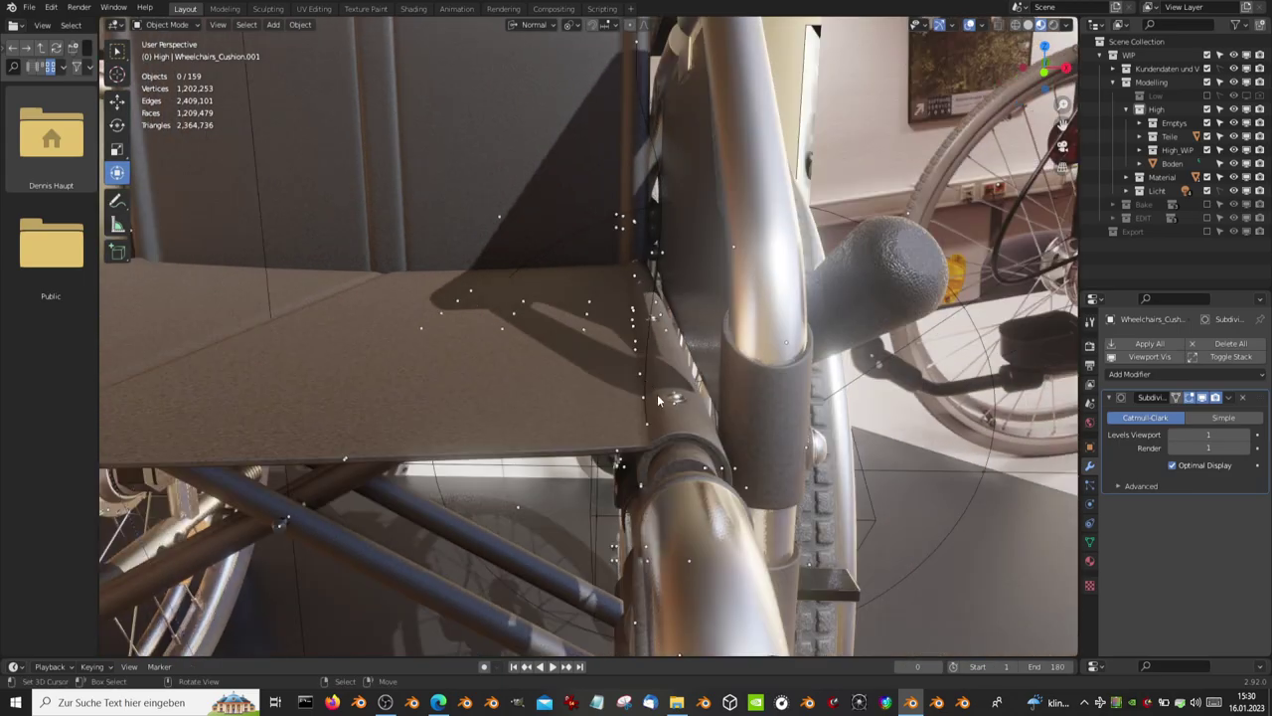
left_click(551, 423)
key("h")
Step: Orbit and zoom along the frame tube to inspect its Array of screws
mouse_move(556, 419)
middle_mouse_down()
mouse_move(641, 361)
mouse_move(723, 376)
middle_mouse_up()
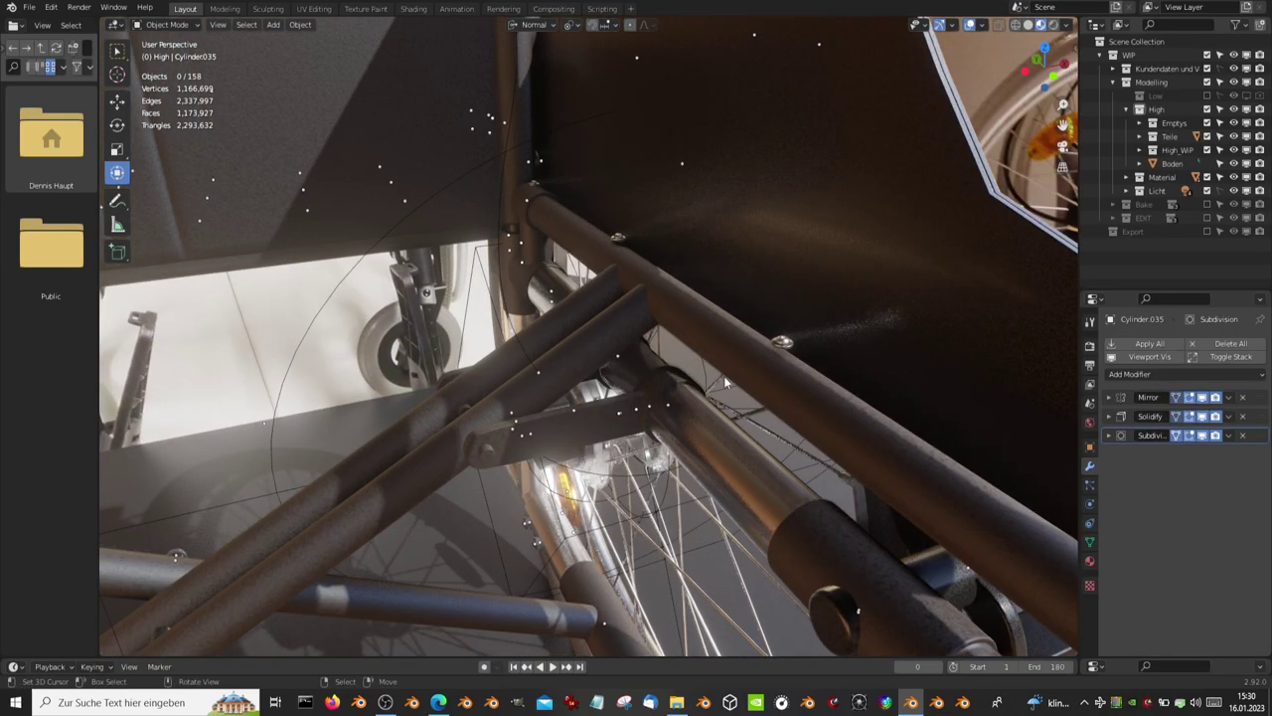
scroll(696, 367, "up", 3)
scroll(629, 357, "up", 3)
middle_click_drag(629, 357, 623, 356)
scroll(623, 356, "down", 6)
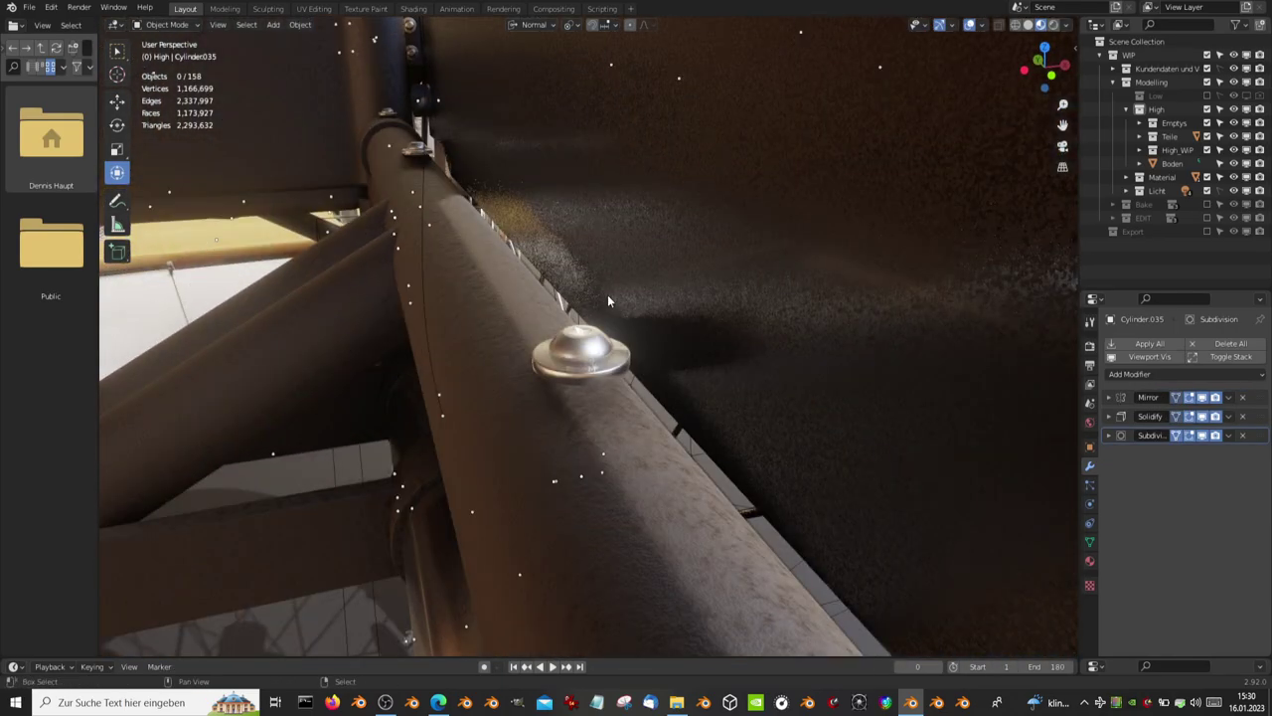
middle_click_drag(606, 295, 766, 401)
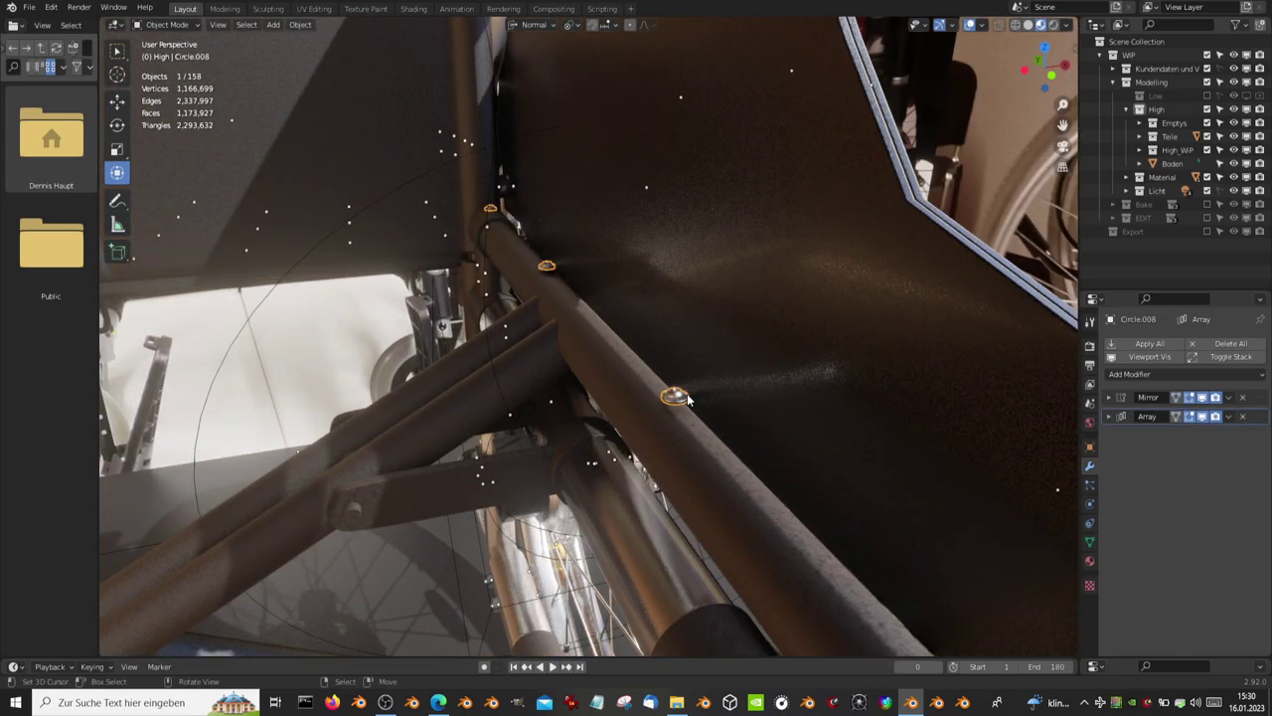
scroll(686, 398, "down", 5)
middle_click_drag(686, 398, 627, 371)
mouse_move(740, 309)
middle_mouse_down()
mouse_move(512, 291)
mouse_move(651, 322)
mouse_move(619, 449)
mouse_move(638, 365)
mouse_move(571, 340)
mouse_move(617, 316)
mouse_move(793, 305)
mouse_move(751, 347)
mouse_move(730, 438)
mouse_move(757, 360)
mouse_move(593, 409)
mouse_move(578, 372)
mouse_move(571, 391)
middle_mouse_up()
Step: Pick the brake lever, grip Cylinder.032, plate Circle.003 and handle tube, viewing beneath the handle
left_click(594, 409)
left_click(618, 313)
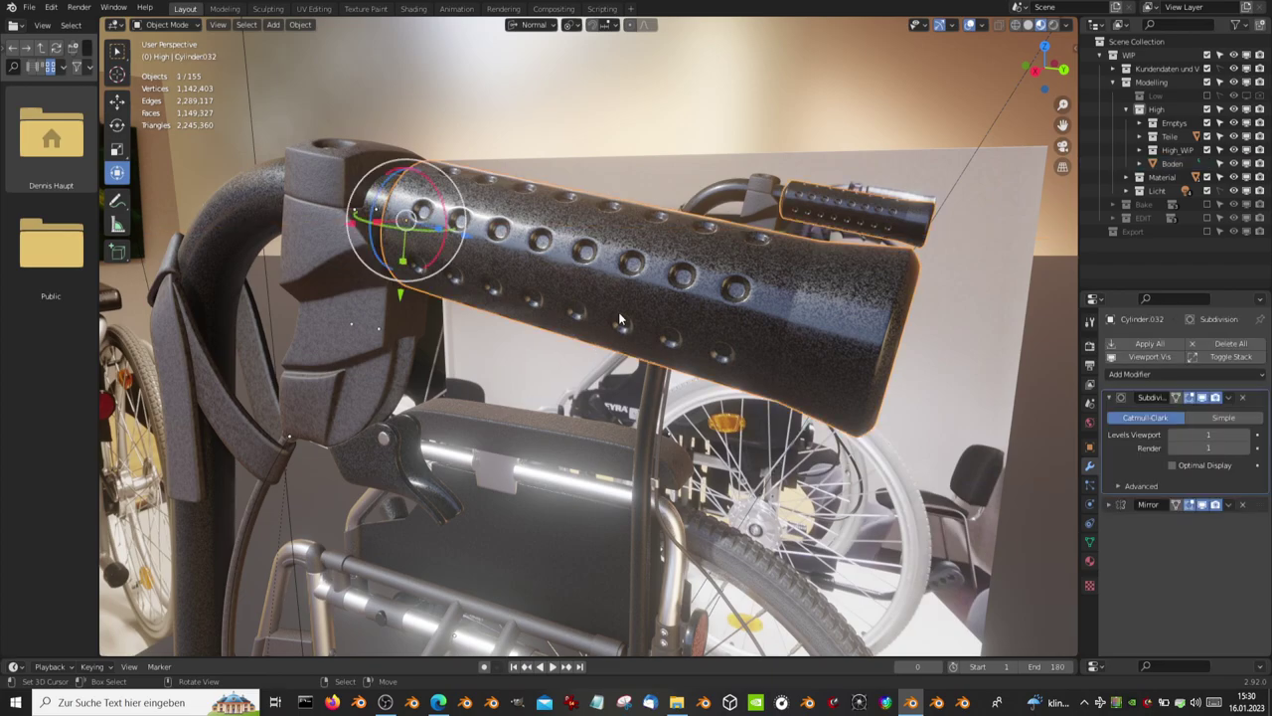
mouse_move(618, 312)
middle_mouse_down()
mouse_move(582, 321)
mouse_move(575, 355)
mouse_move(473, 429)
mouse_move(626, 439)
middle_mouse_up()
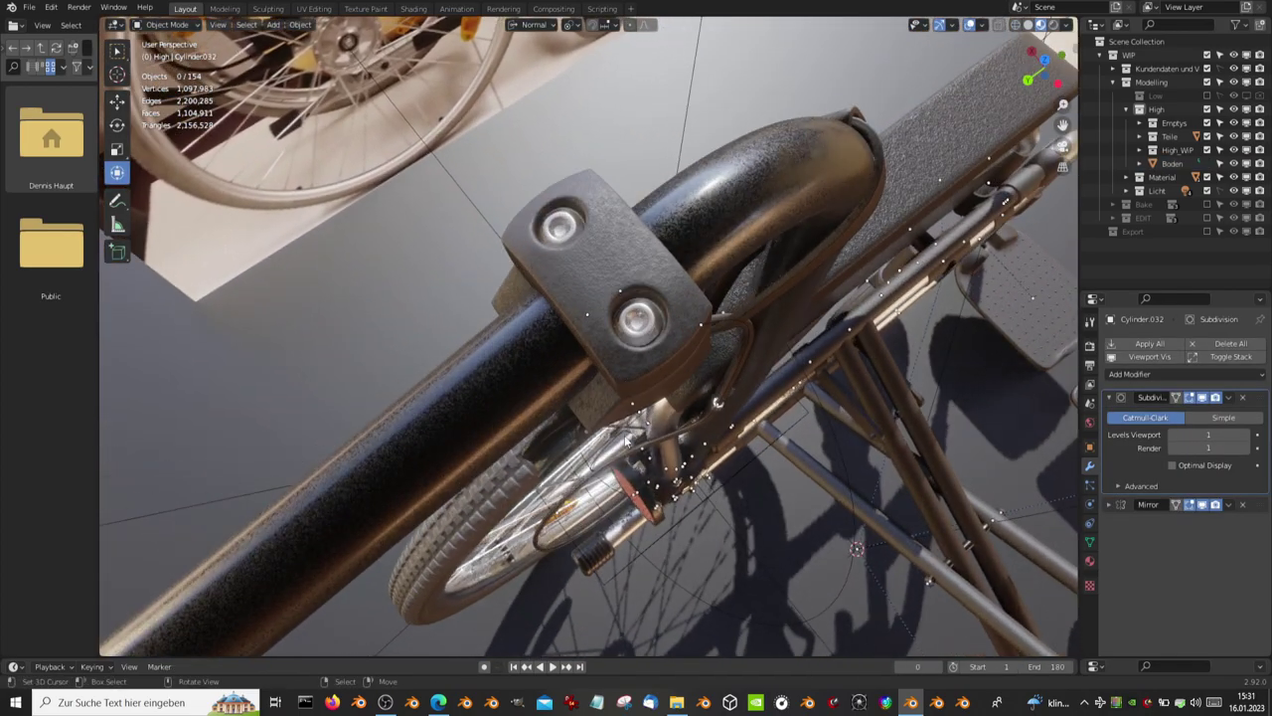
left_click(609, 304)
scroll(611, 307, "up", 2)
left_click(616, 308)
scroll(616, 308, "down", 3)
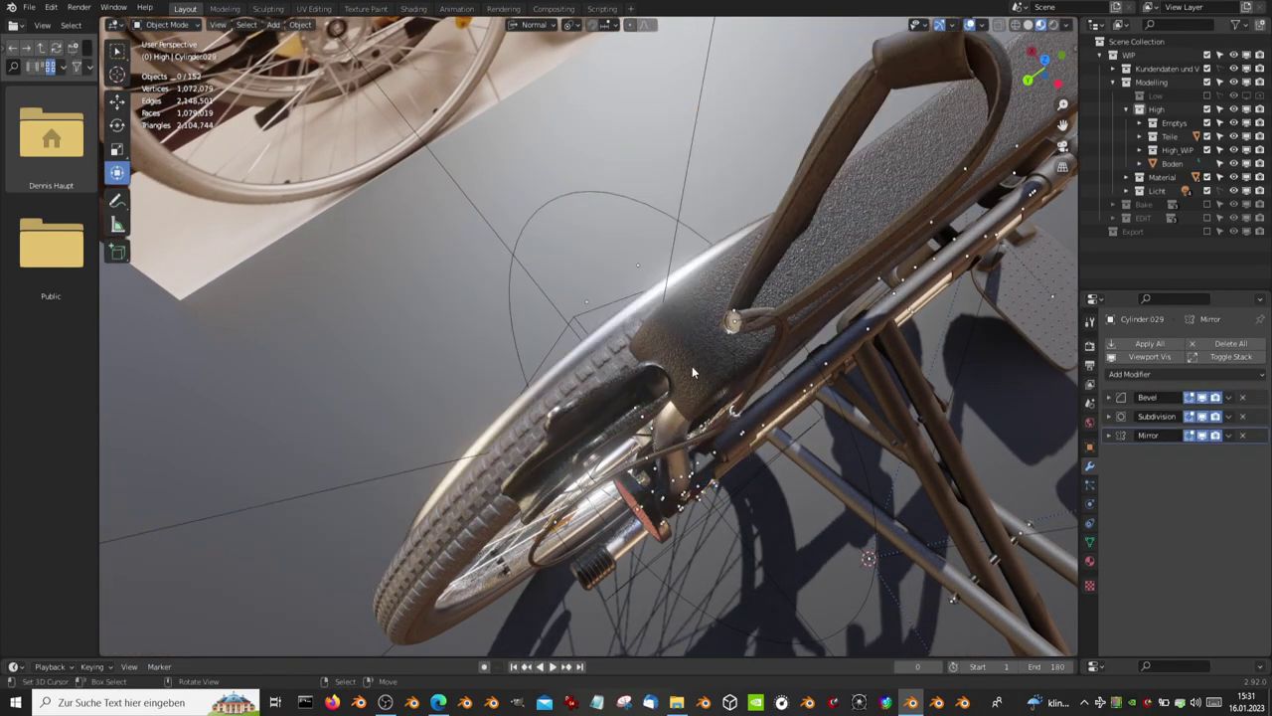
mouse_move(616, 308)
middle_mouse_down()
mouse_move(606, 284)
mouse_move(654, 227)
mouse_move(656, 453)
mouse_move(576, 258)
mouse_move(664, 367)
mouse_move(549, 267)
mouse_move(632, 248)
mouse_move(572, 250)
mouse_move(601, 258)
mouse_move(474, 303)
mouse_move(402, 289)
mouse_move(481, 318)
mouse_move(515, 252)
middle_mouse_up()
Step: Select the bracket and nearby frame parts, then orbit and zoom close to the bracket
left_click(547, 239)
left_click(596, 261)
left_click(401, 288)
left_click(339, 299)
middle_click_drag(494, 317, 609, 302)
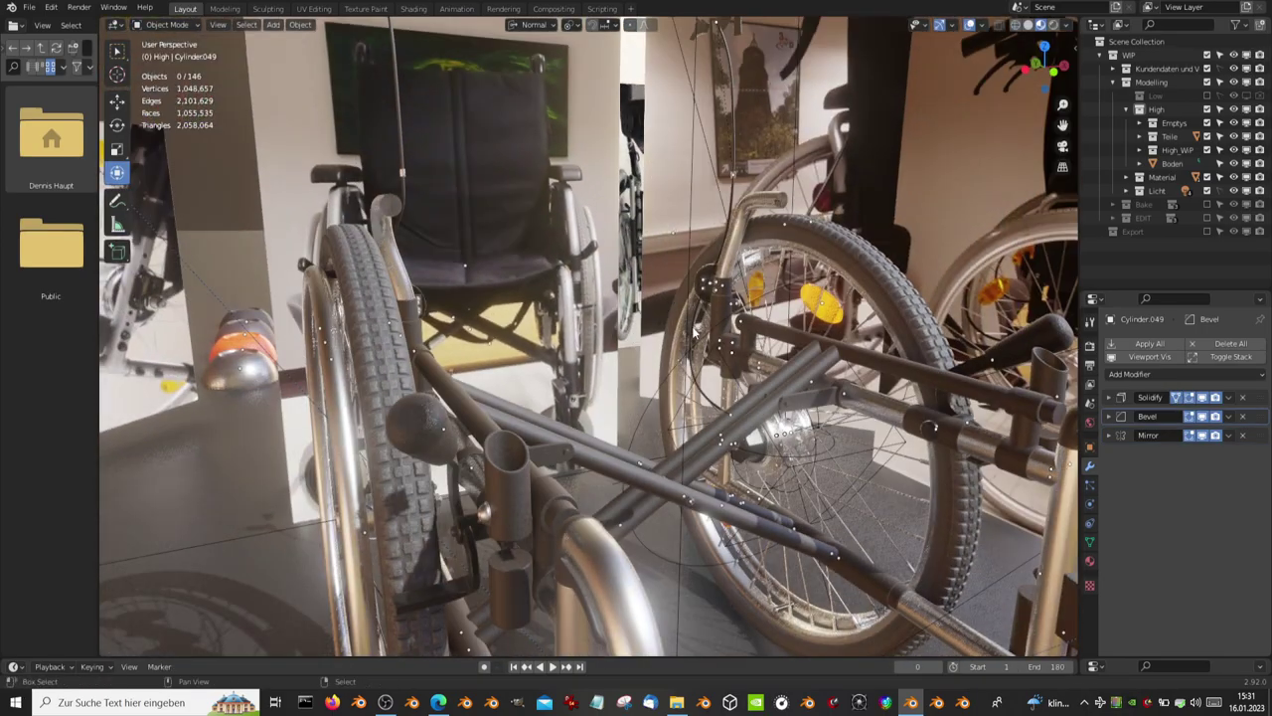
scroll(610, 302, "up", 3)
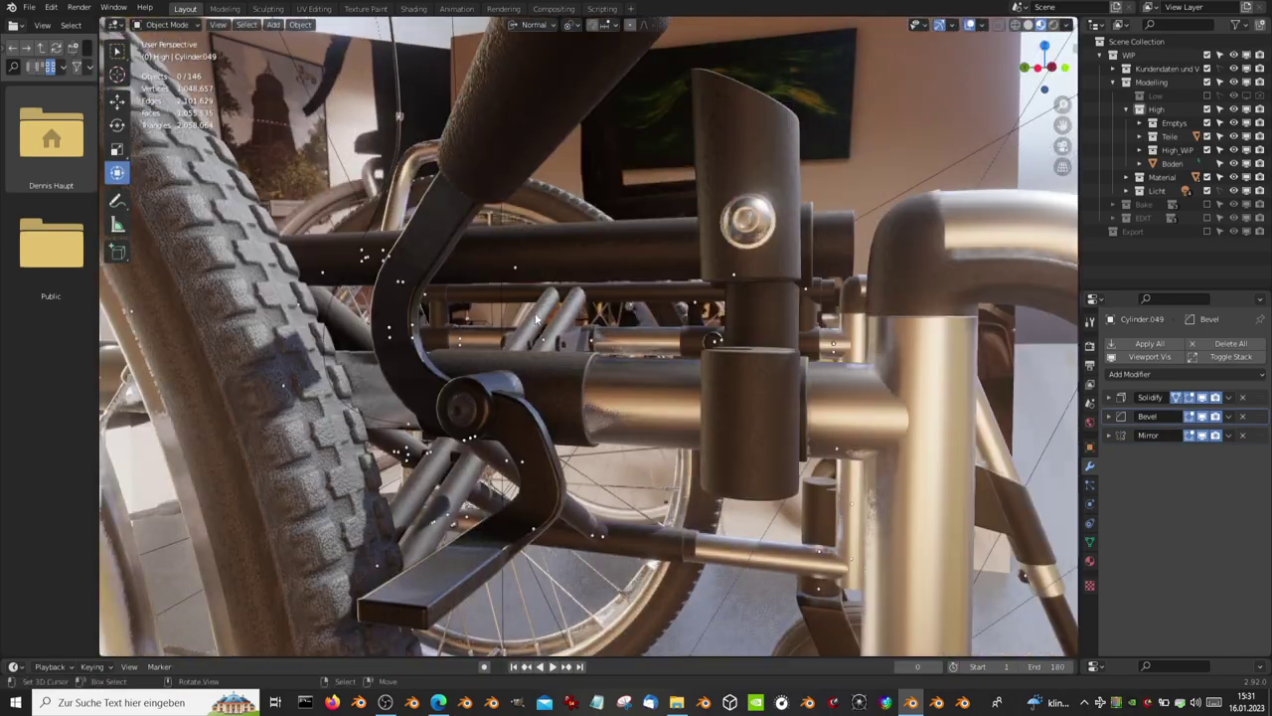
scroll(609, 302, "up", 3)
mouse_move(610, 302)
middle_mouse_down()
mouse_move(596, 318)
mouse_move(617, 323)
mouse_move(440, 325)
mouse_move(547, 377)
mouse_move(545, 264)
middle_mouse_up()
Step: Select Plane.018 to show its 0.001 m, 2-segment, 57° Bevel, then switch to Sketchfab
left_click(617, 323)
scroll(617, 323, "down", 5)
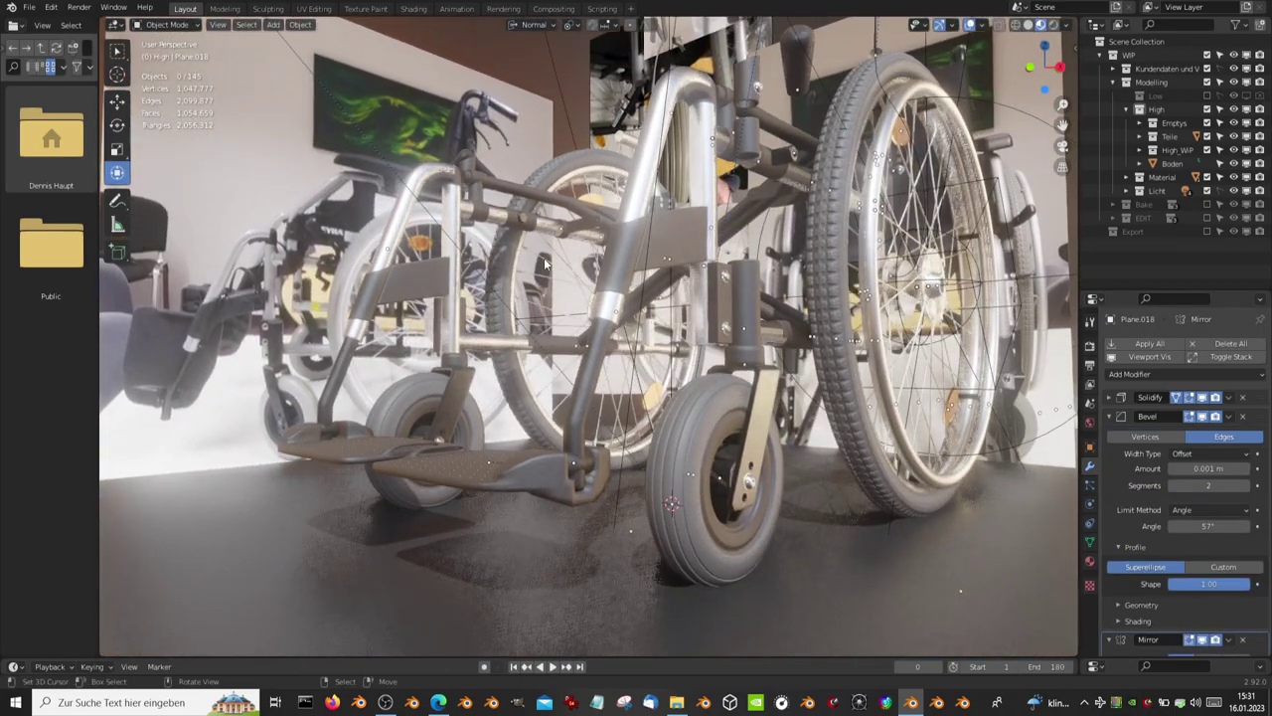
middle_click_drag(659, 398, 674, 373)
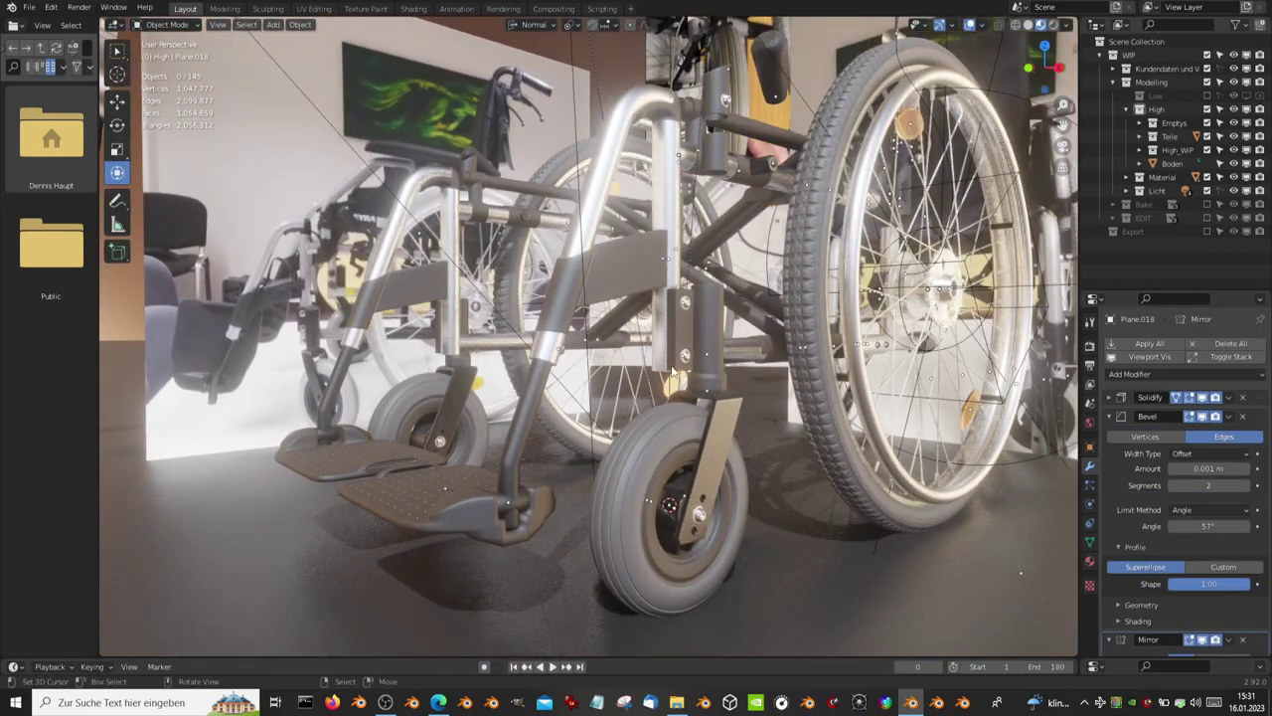
left_click(438, 703)
left_click_drag(604, 294, 615, 358)
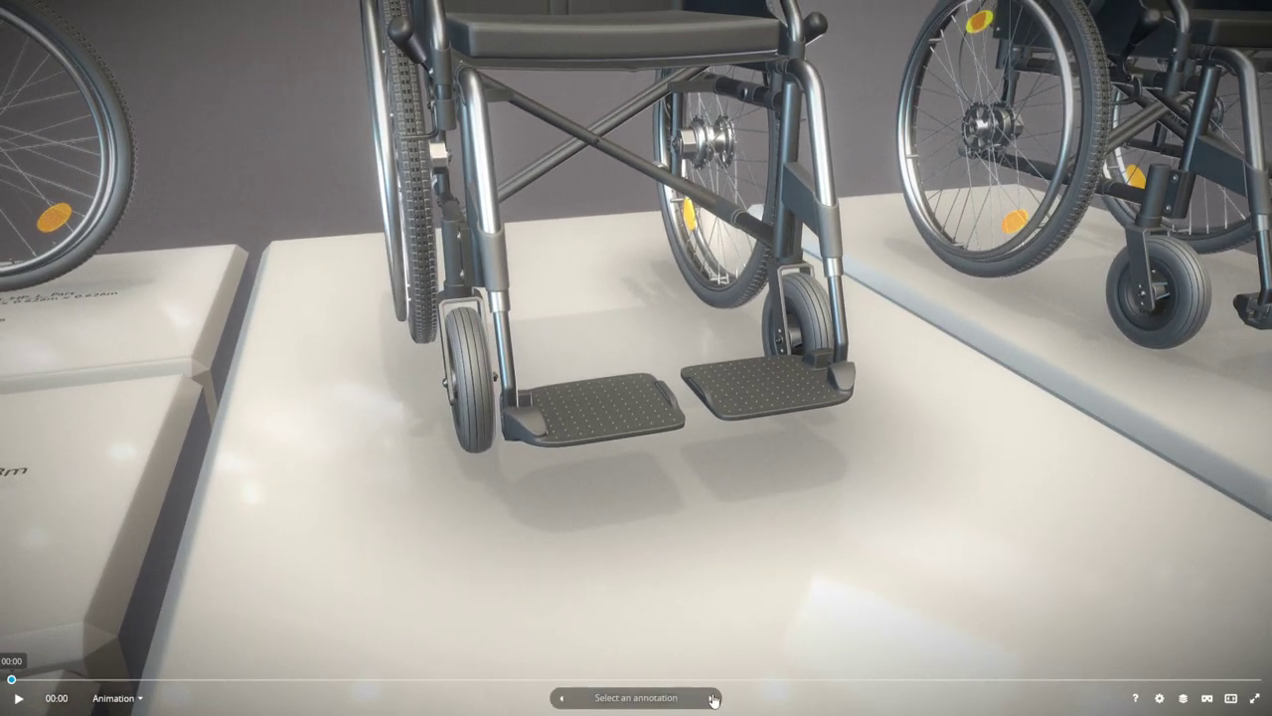
Step: Go to the first annotation: the Wheel_HP_L_Part rear wheel card, 0.086 × 0.626 × 0.626 m
left_click(714, 699)
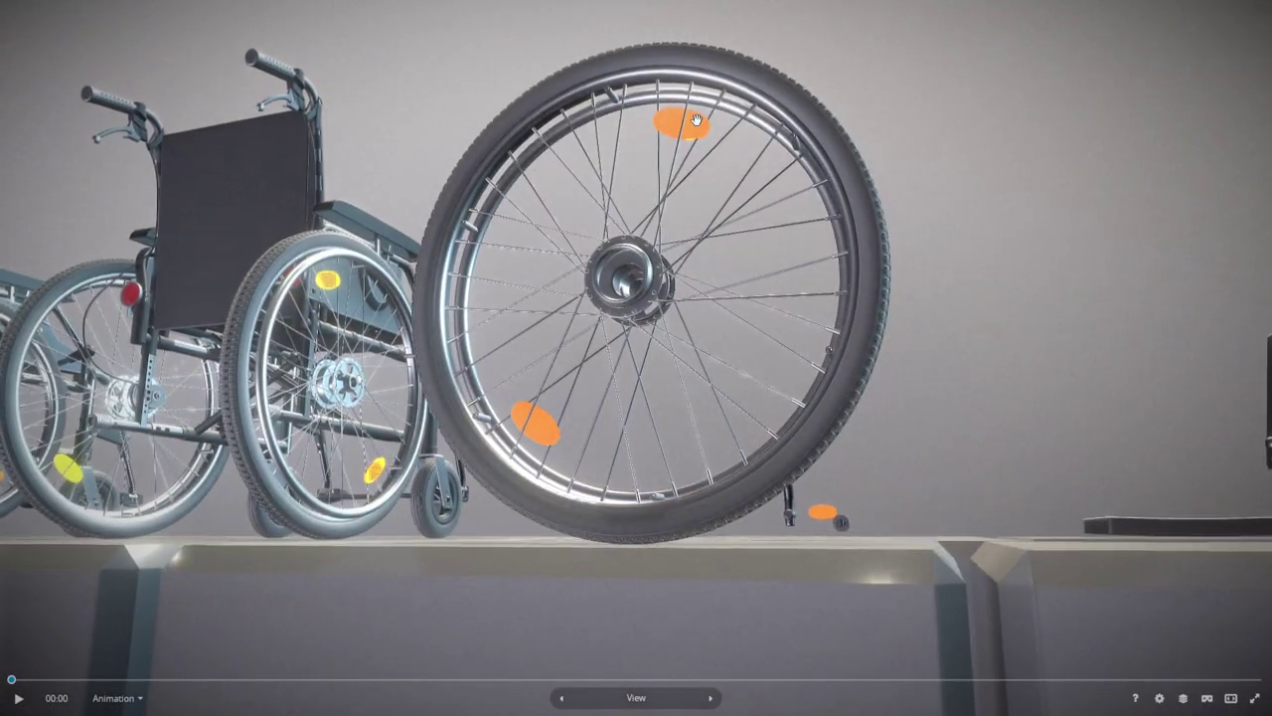
Step: Fly in to the orange reflector, orbit it, and advance to the Reflector_HP_Red card
double_click(696, 119)
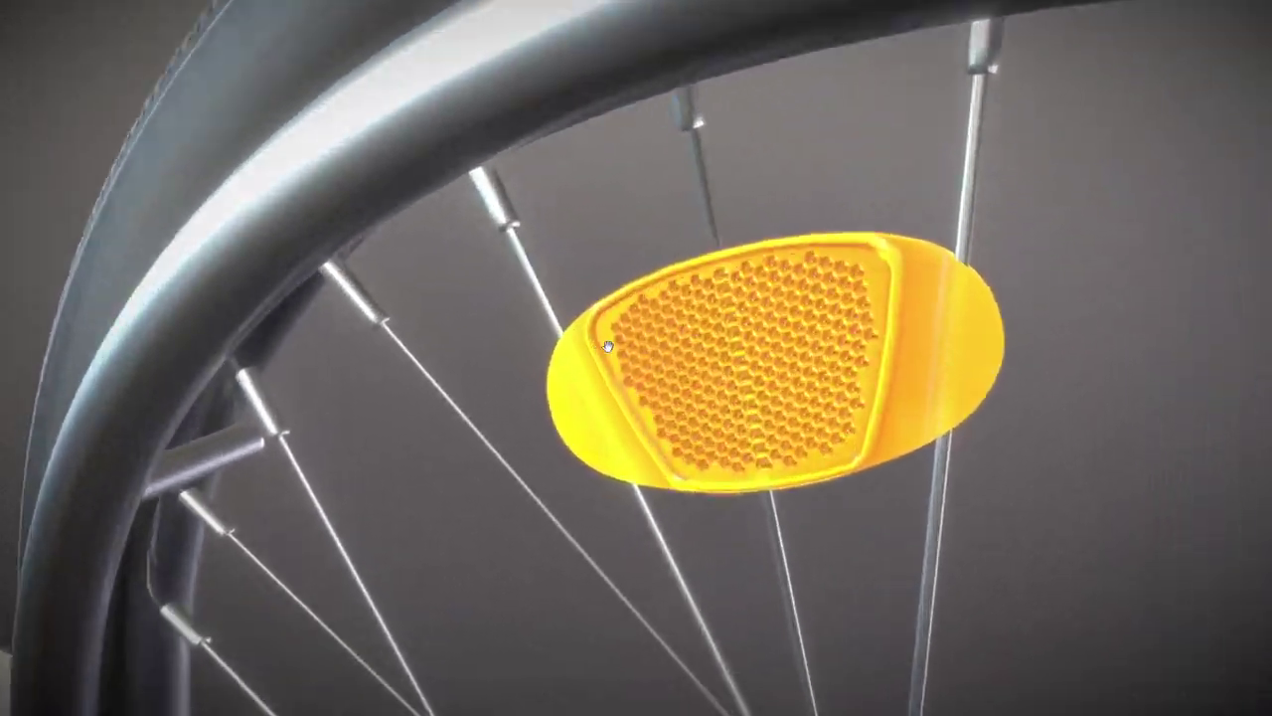
left_click_drag(608, 346, 415, 323)
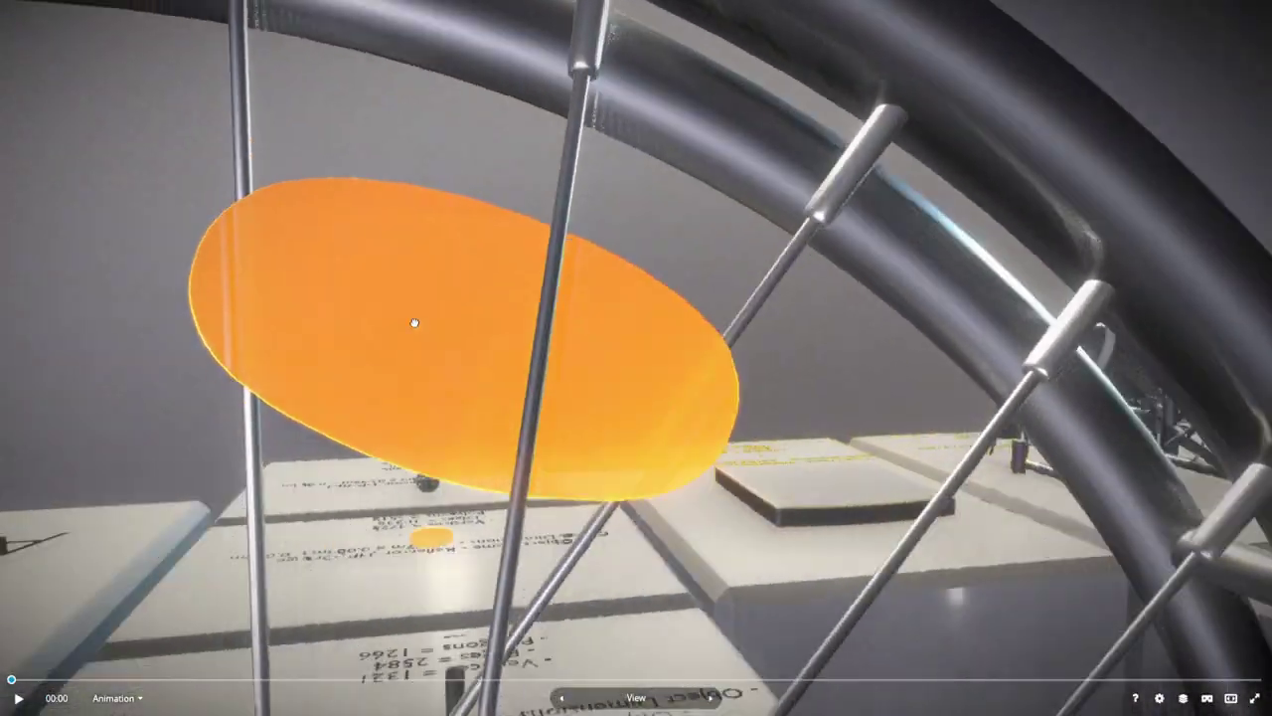
left_click(712, 698)
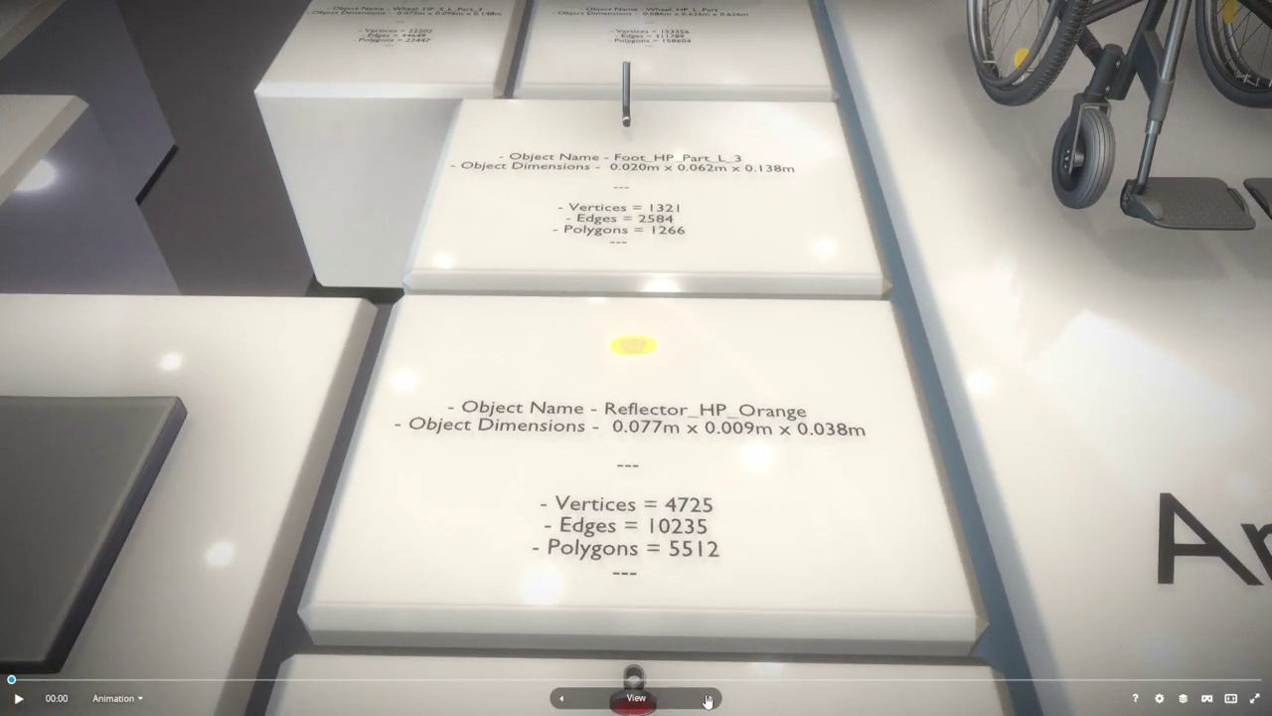
left_click(708, 701)
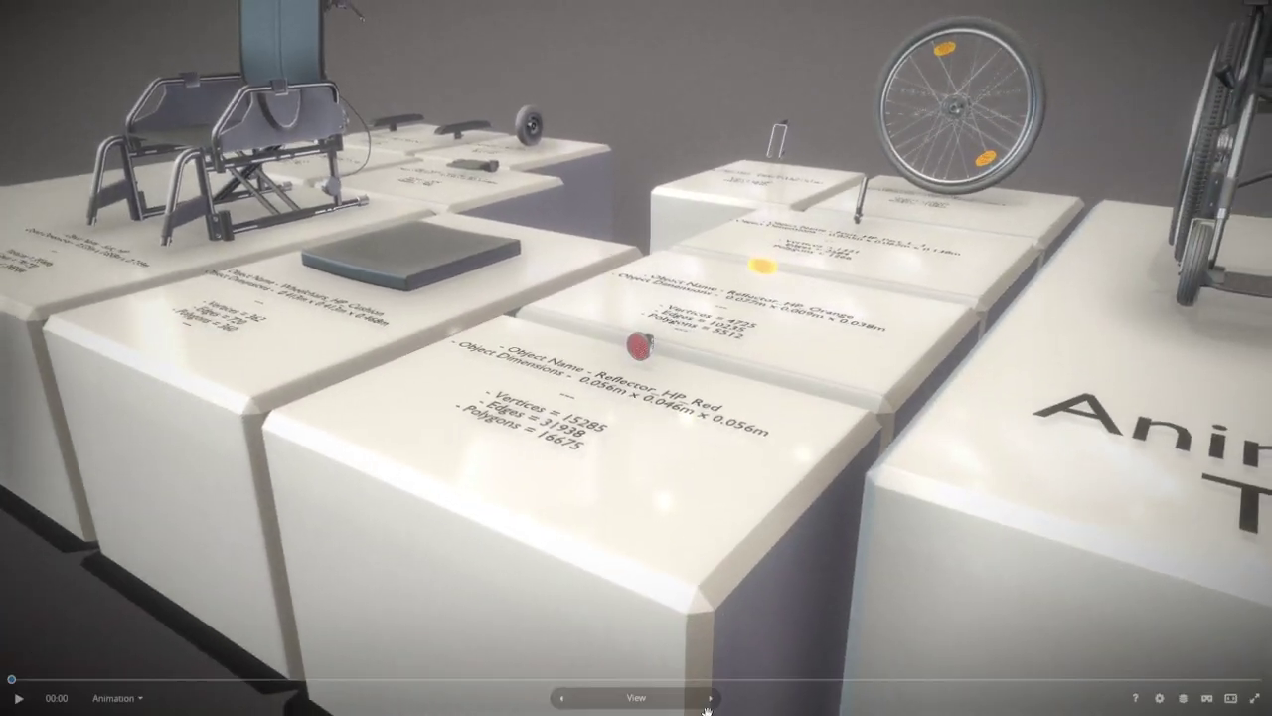
Step: Step through the cushion, Wheel_HP_2_L_1 and Foot_HP_Part_L_1 cards to the whole-display overview
left_click(709, 706)
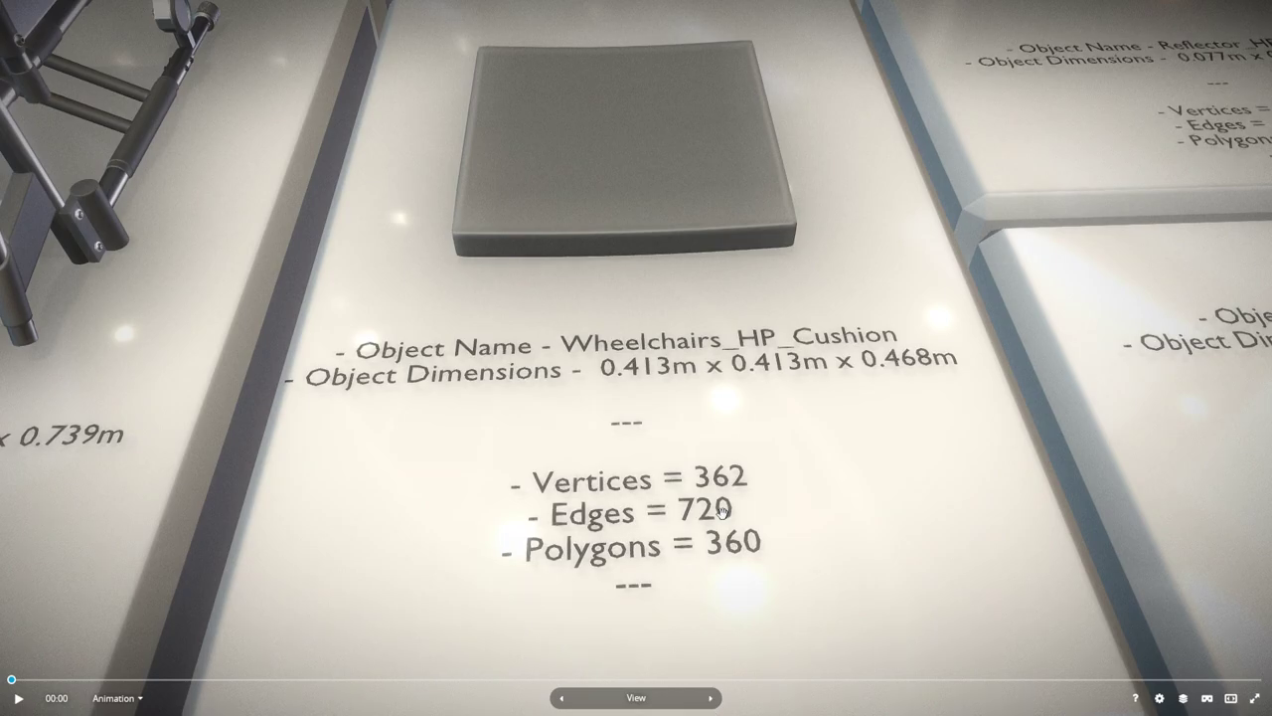
left_click_drag(722, 509, 762, 652)
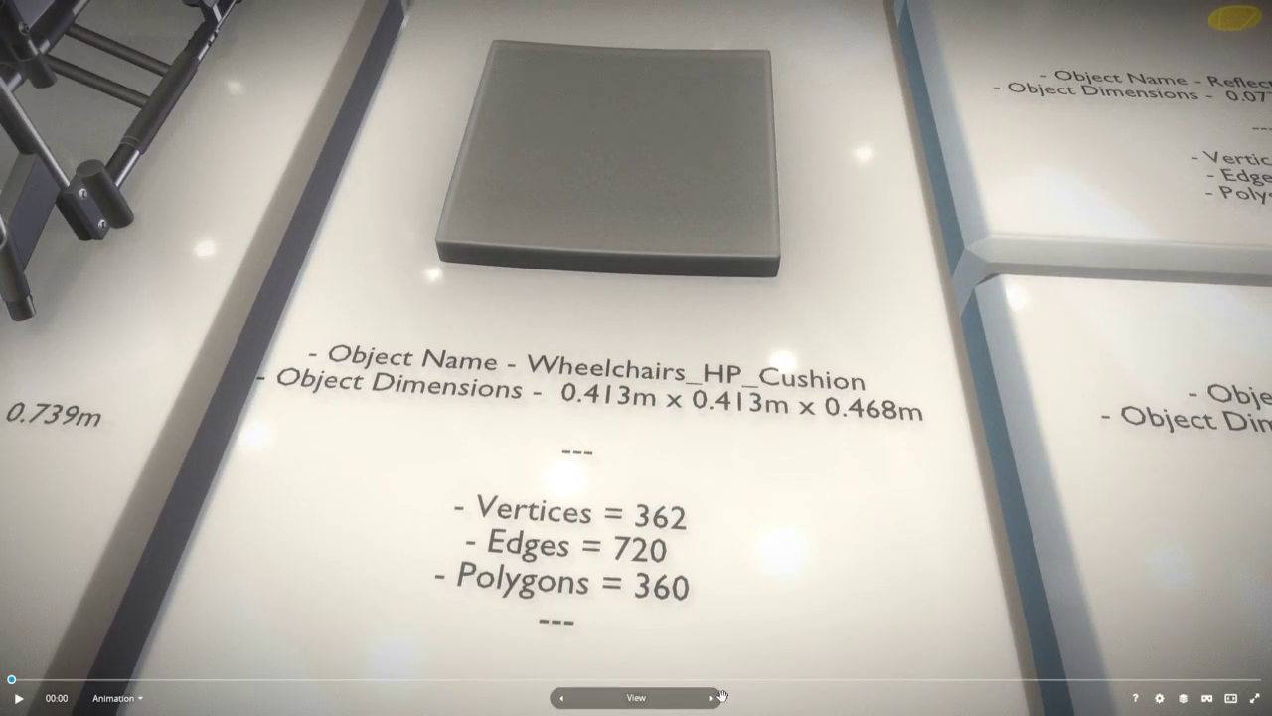
left_click(711, 698)
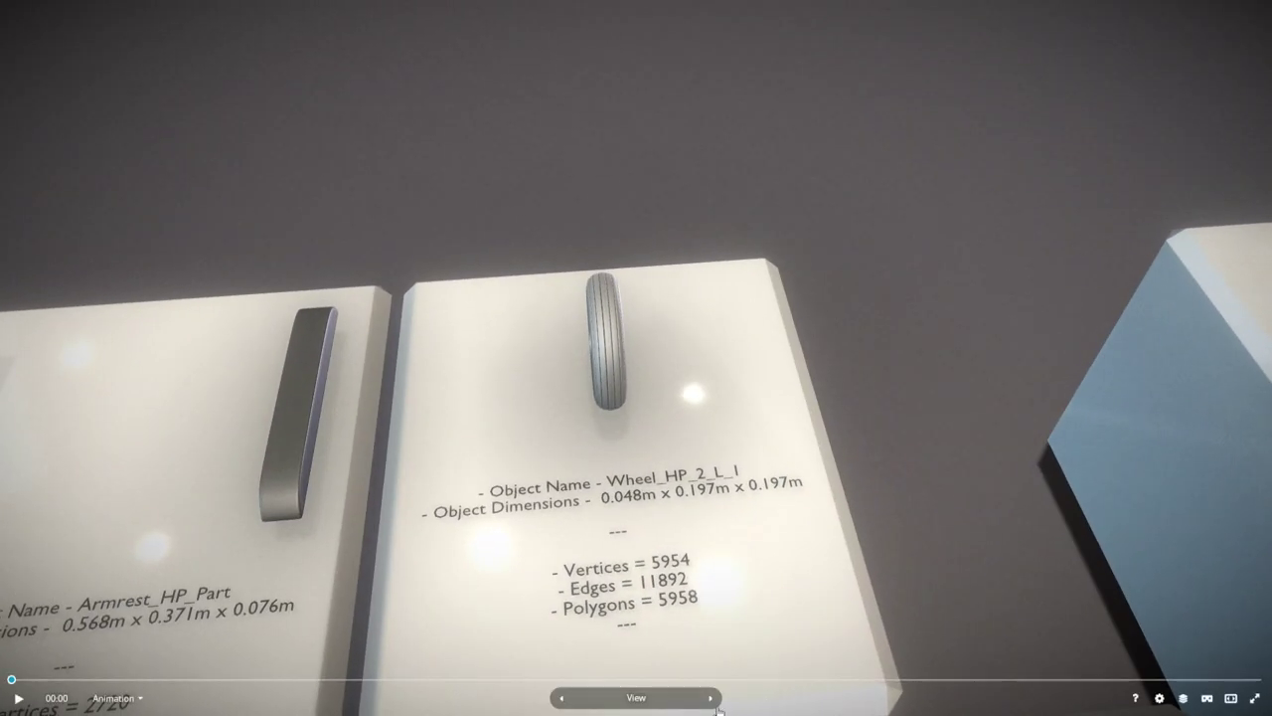
left_click(712, 700)
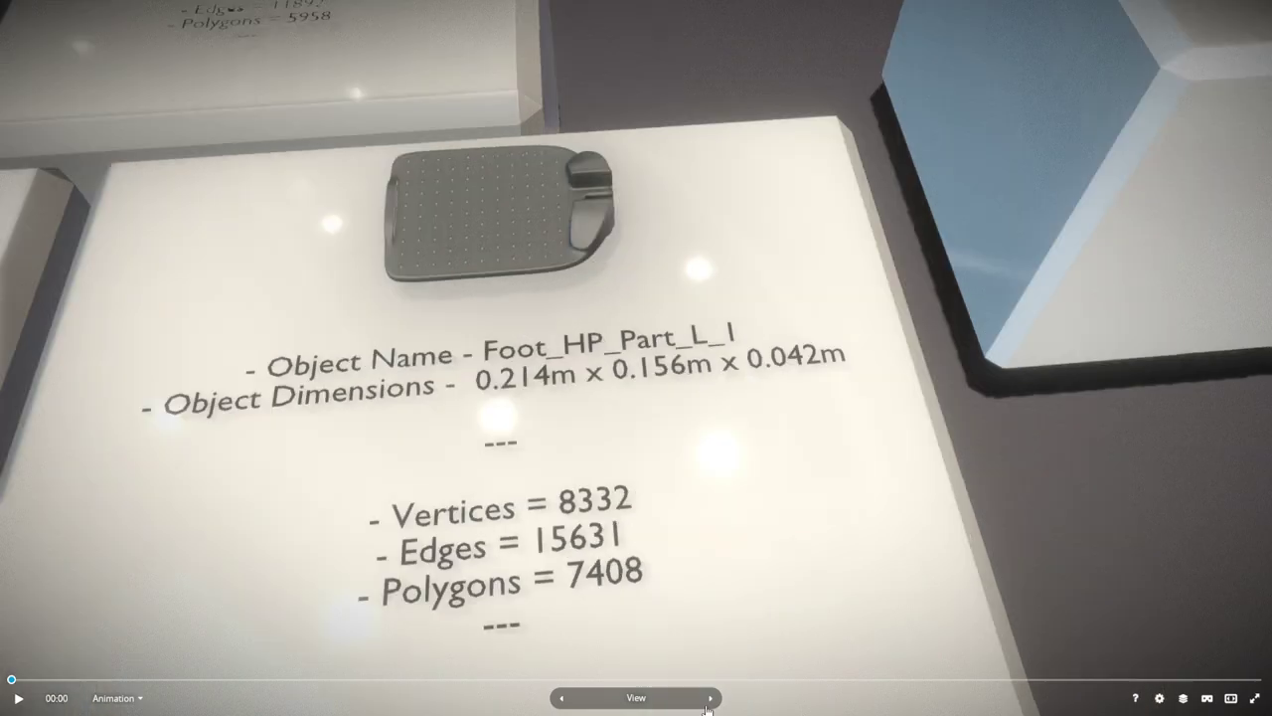
left_click(710, 698)
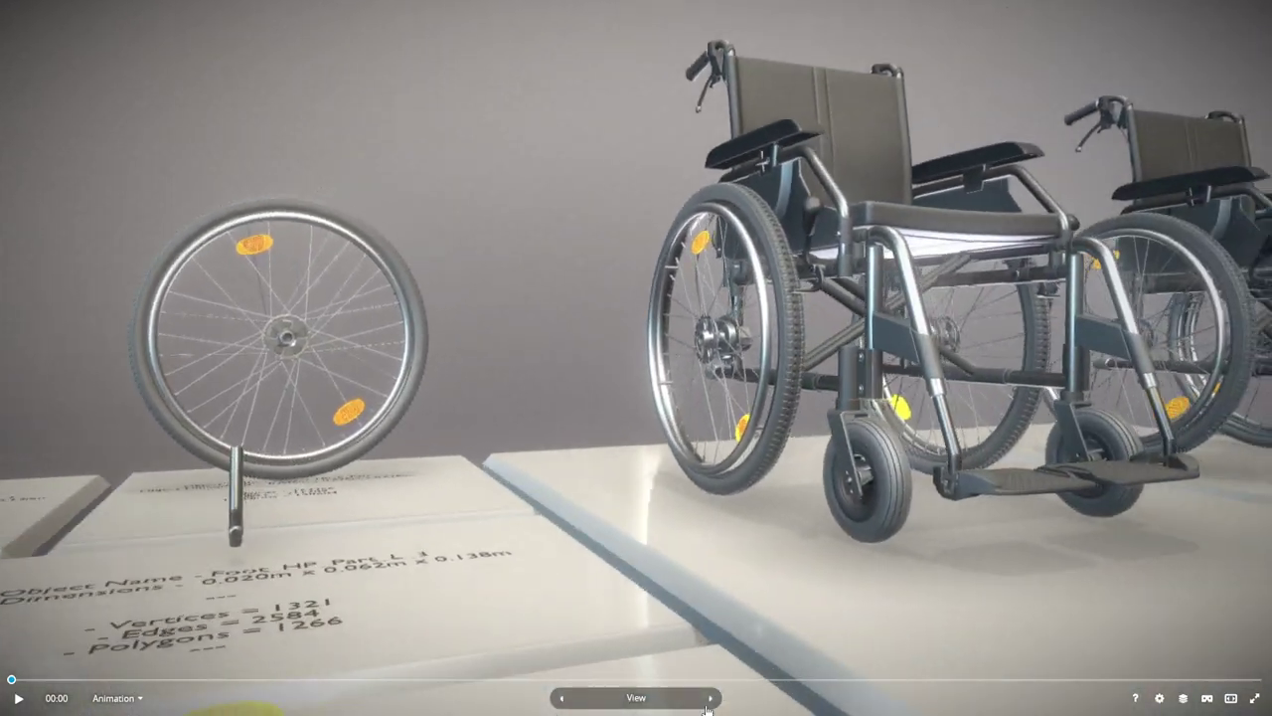
left_click(711, 698)
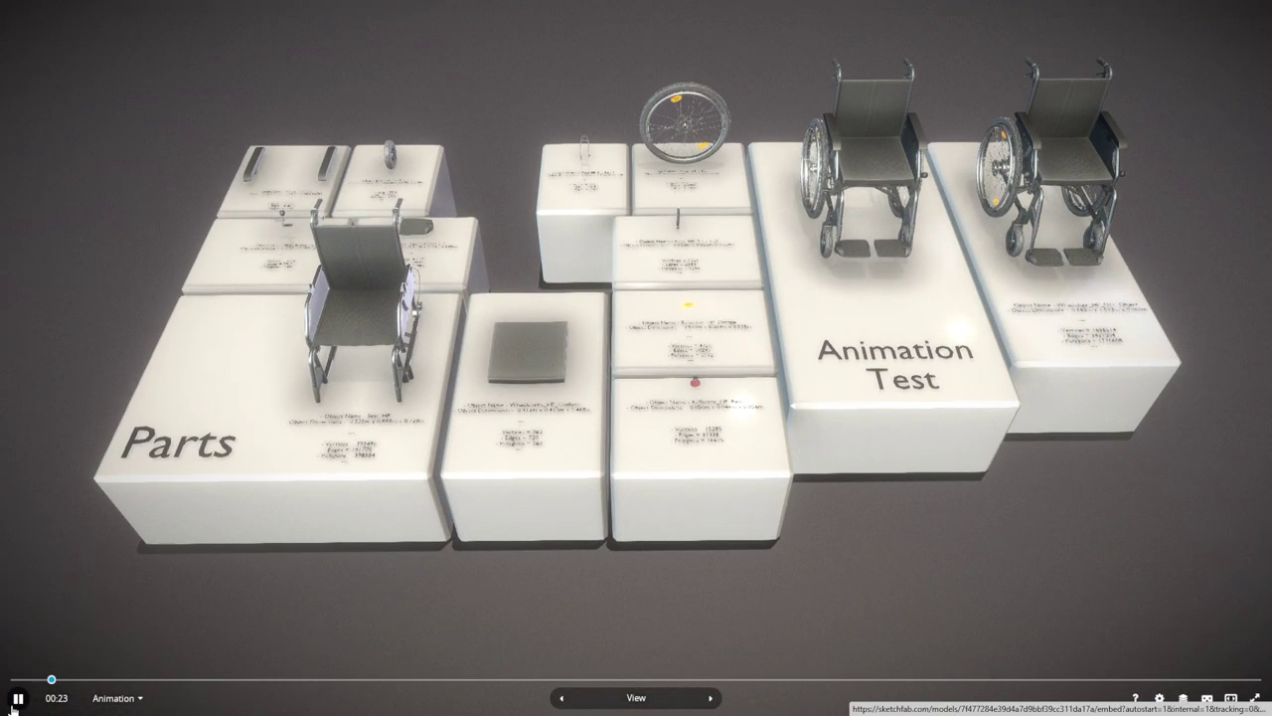
Step: Advance to the Wheelchair_HP_One_Object annotation card
left_click(711, 698)
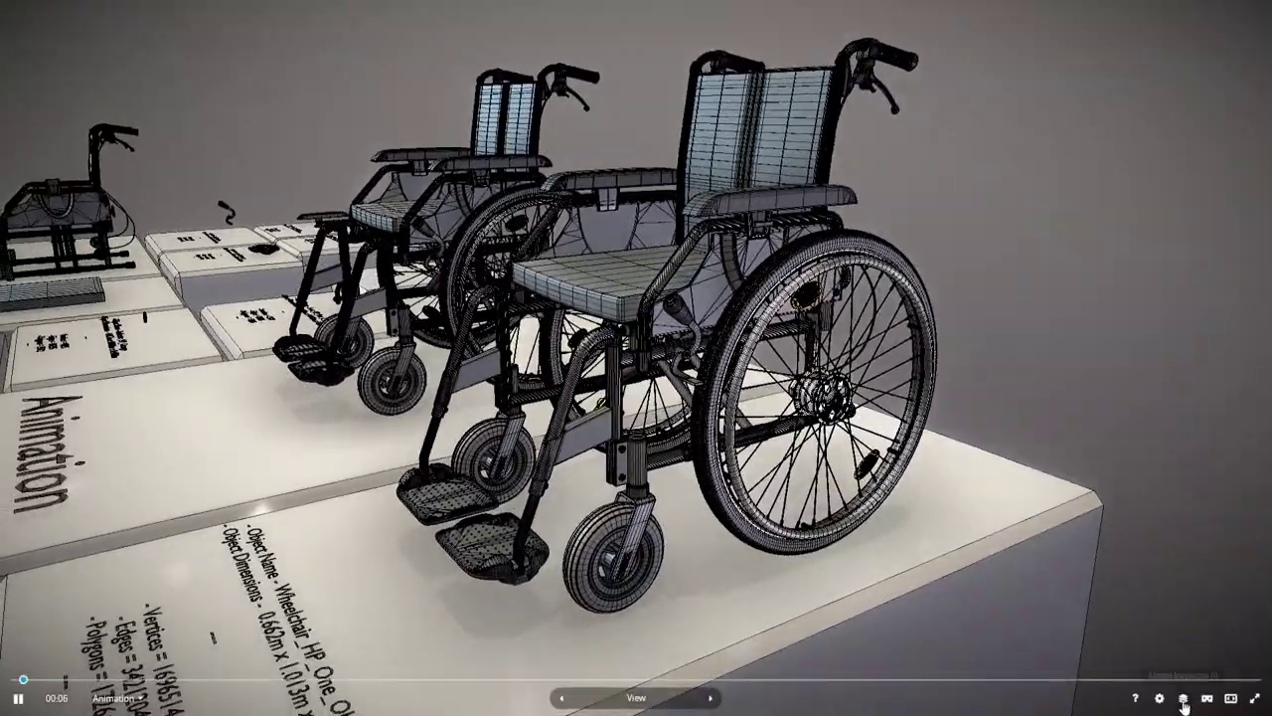
Step: Turn off the wireframe overlay in Model Inspector and switch to the Vertex Color view
left_click(1182, 700)
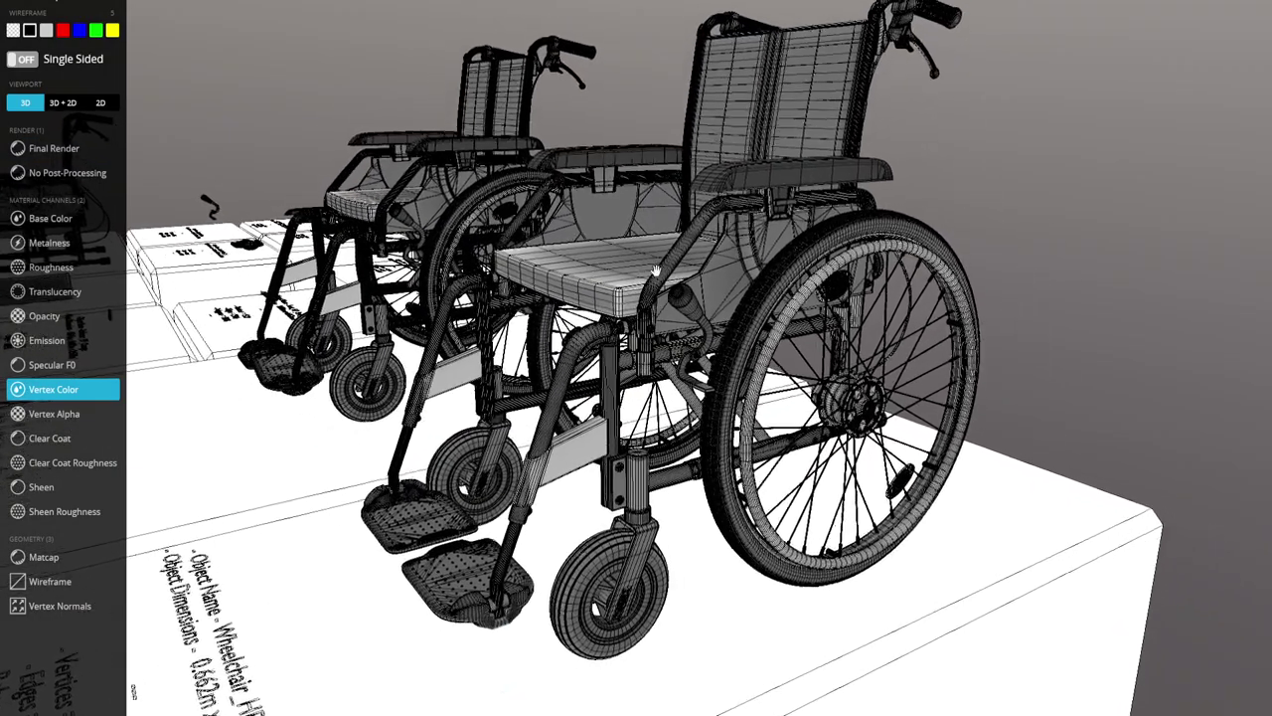
left_click(13, 30)
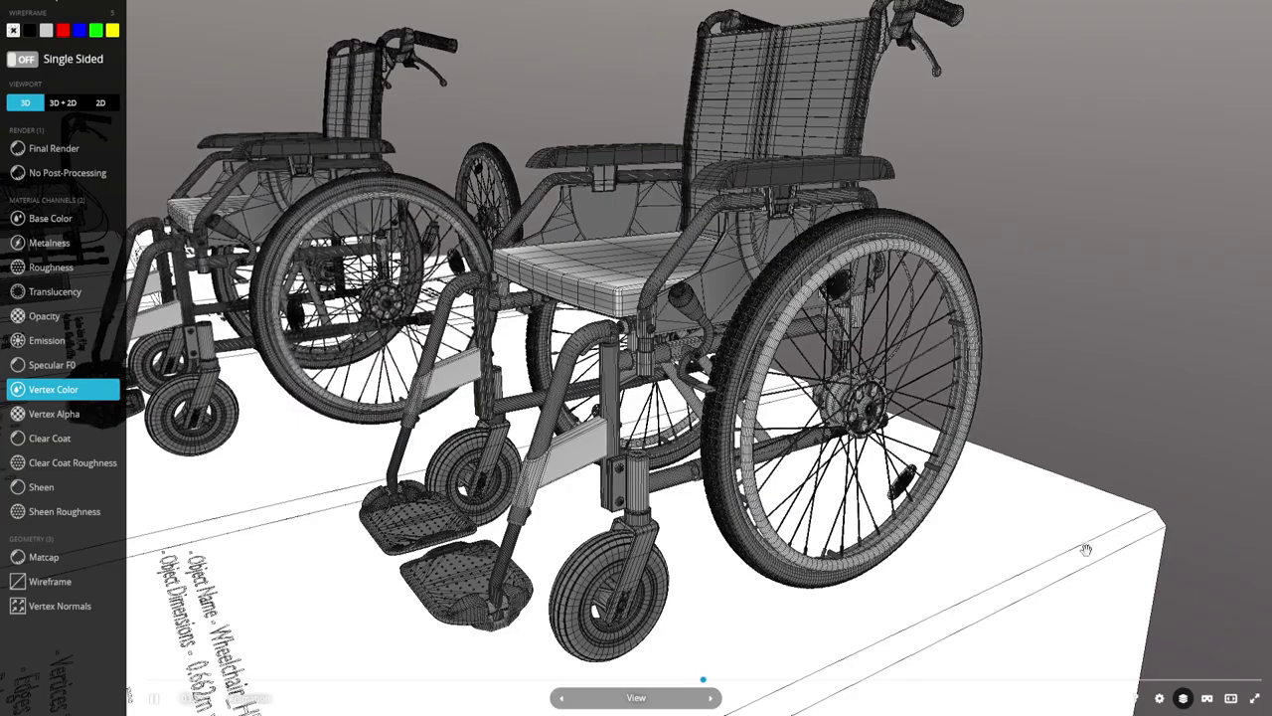
left_click(1183, 700)
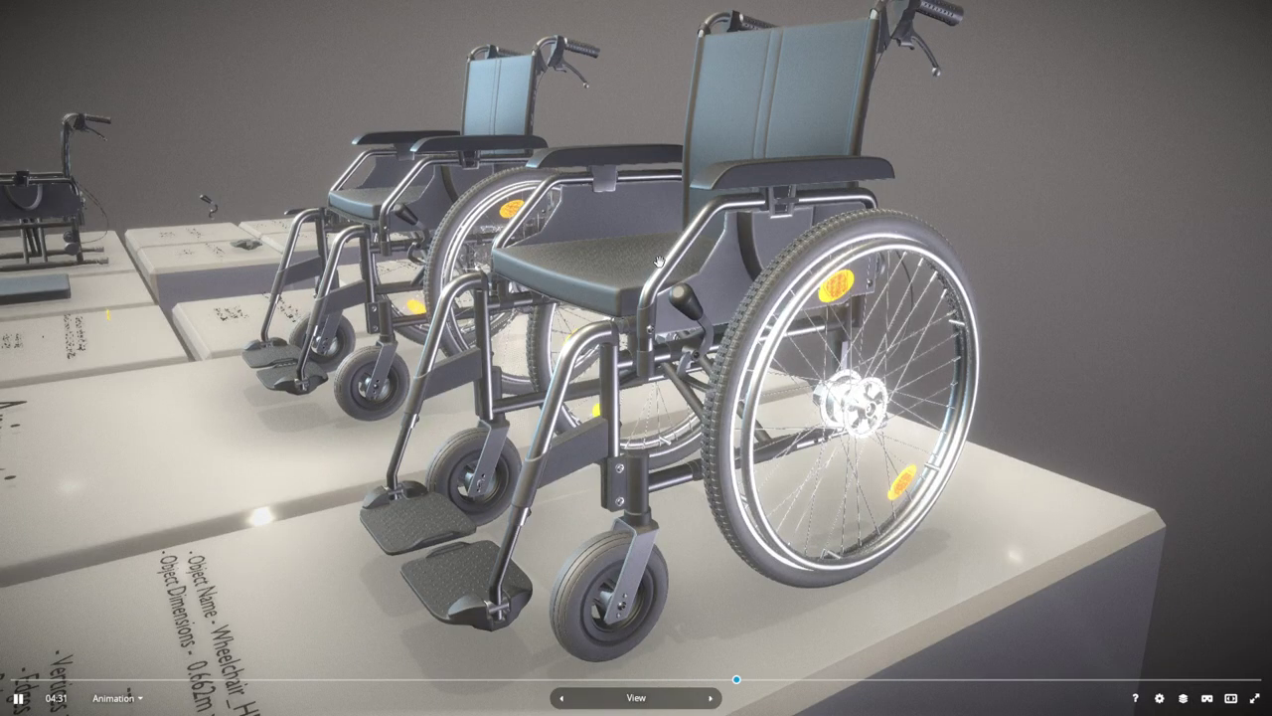
left_click(1183, 699)
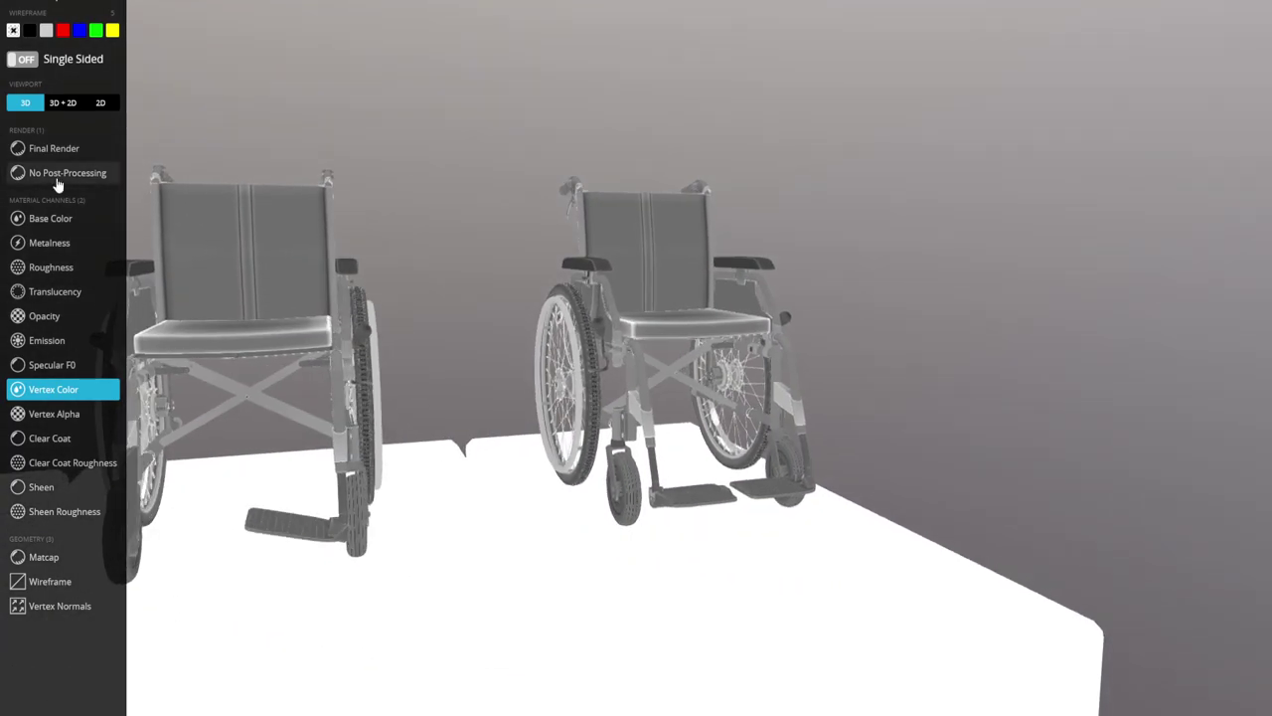
Step: Compare Final Render against No Post-Processing in the Model Inspector, then close the inspector
left_click(57, 151)
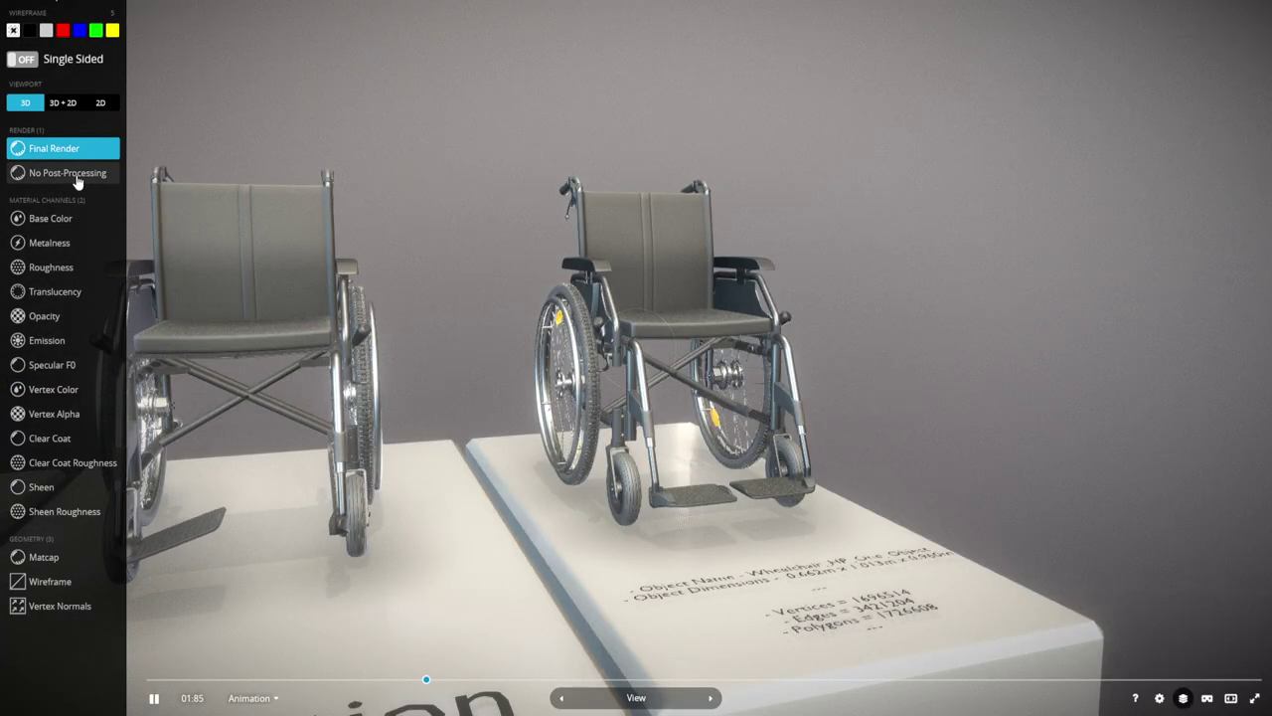
left_click(70, 174)
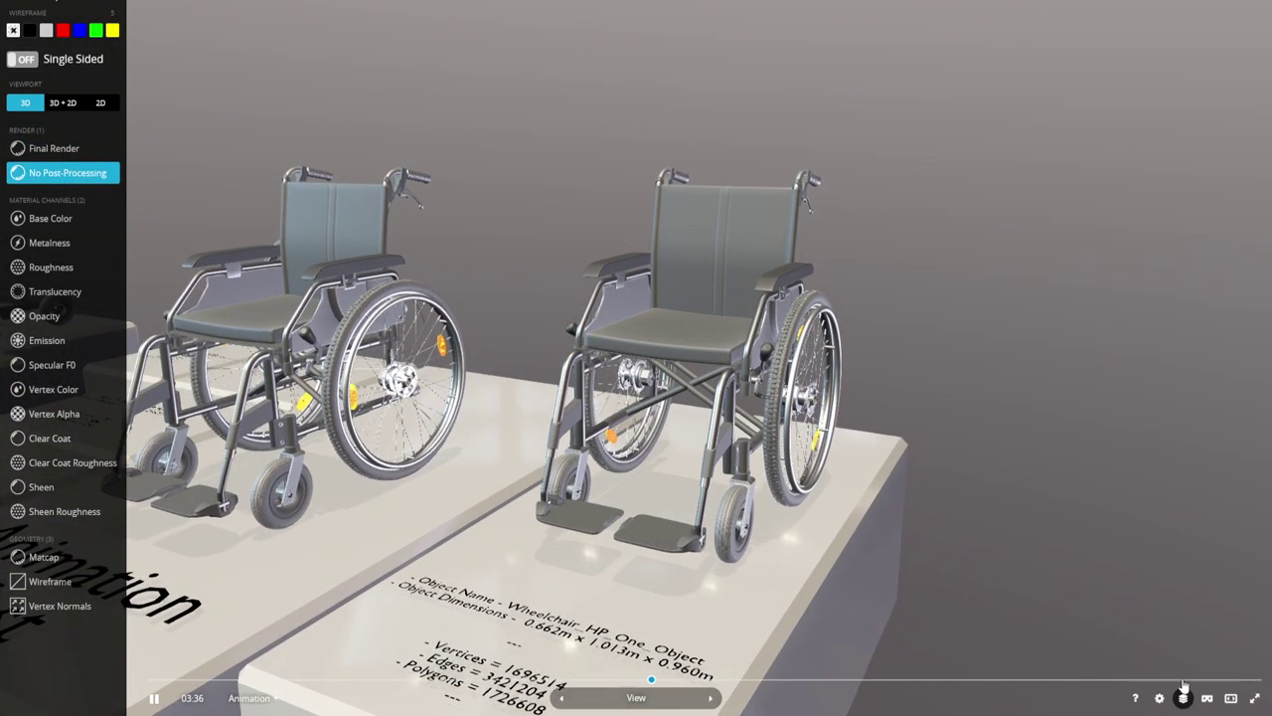
left_click(1183, 698)
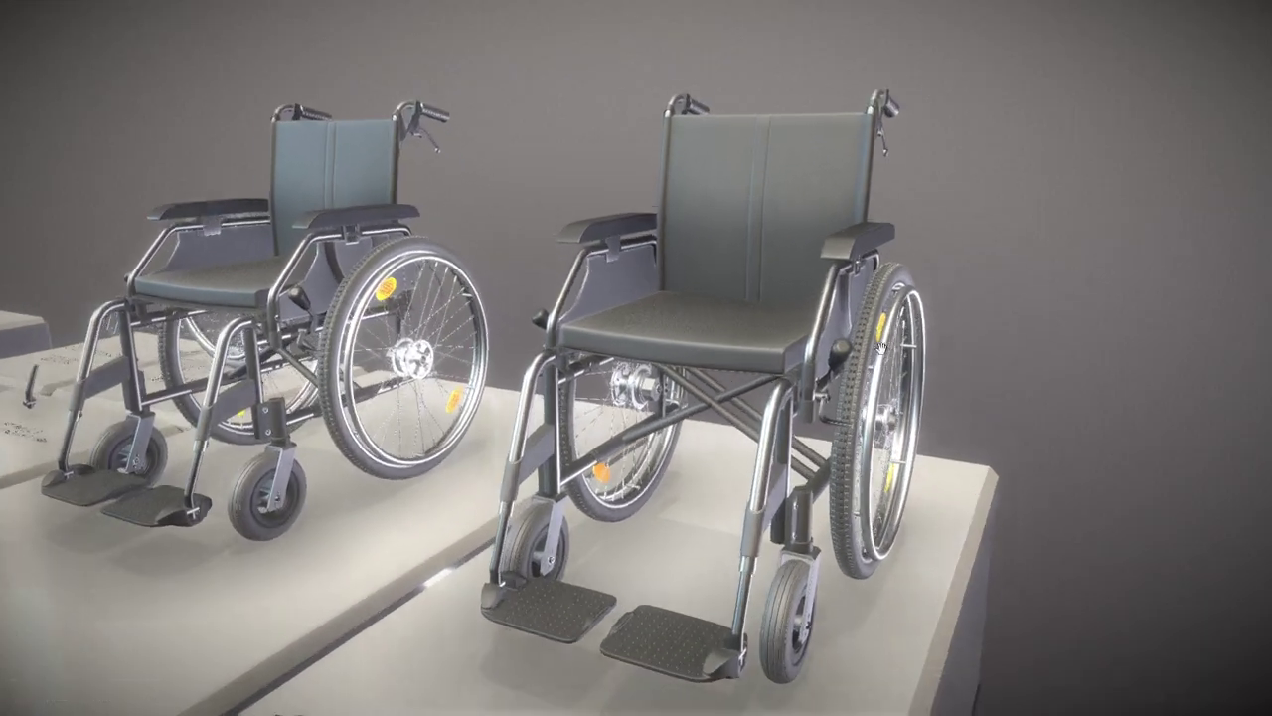